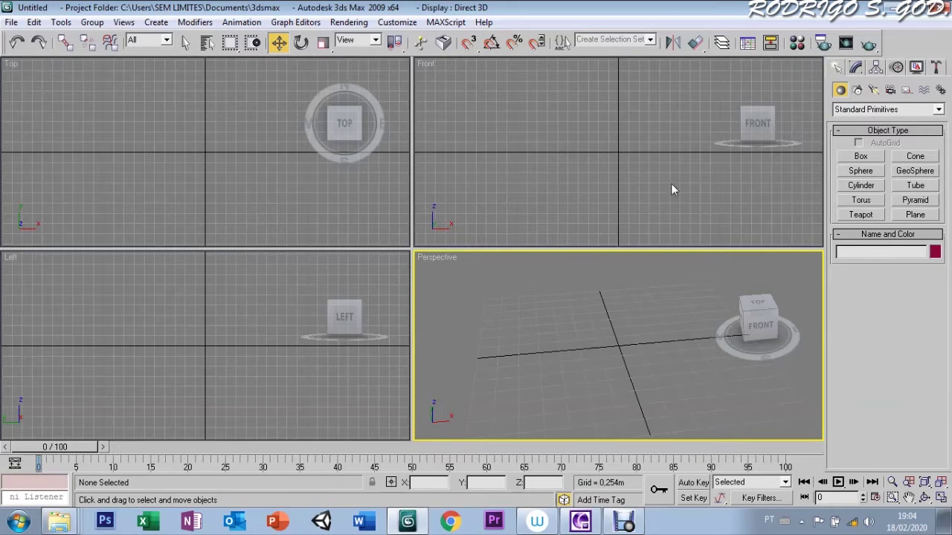
# Draw a thin floor box about 3.566 × 3.534 × 0.054 m in the Perspective viewport
pyautogui.click(674, 187)
pyautogui.click(860, 156)
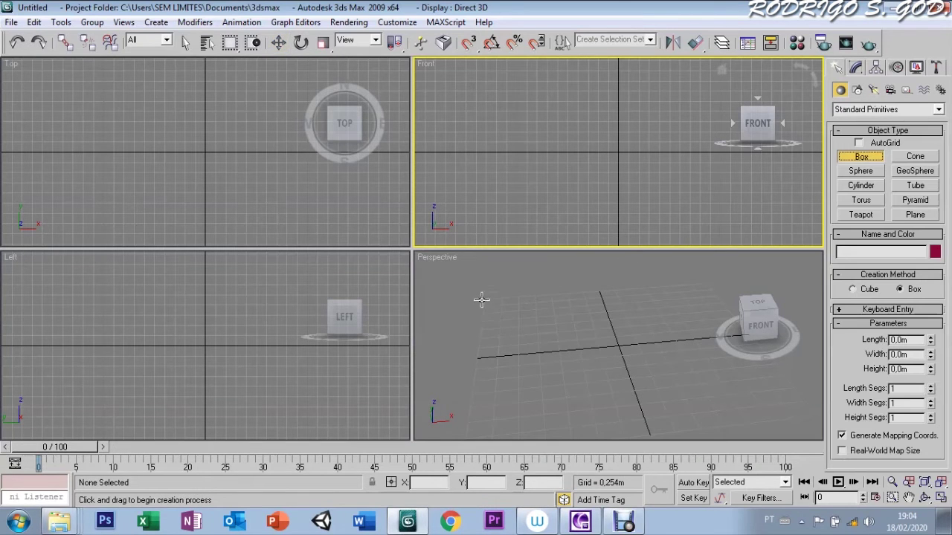
pyautogui.moveTo(482, 303); pyautogui.dragTo(805, 410)
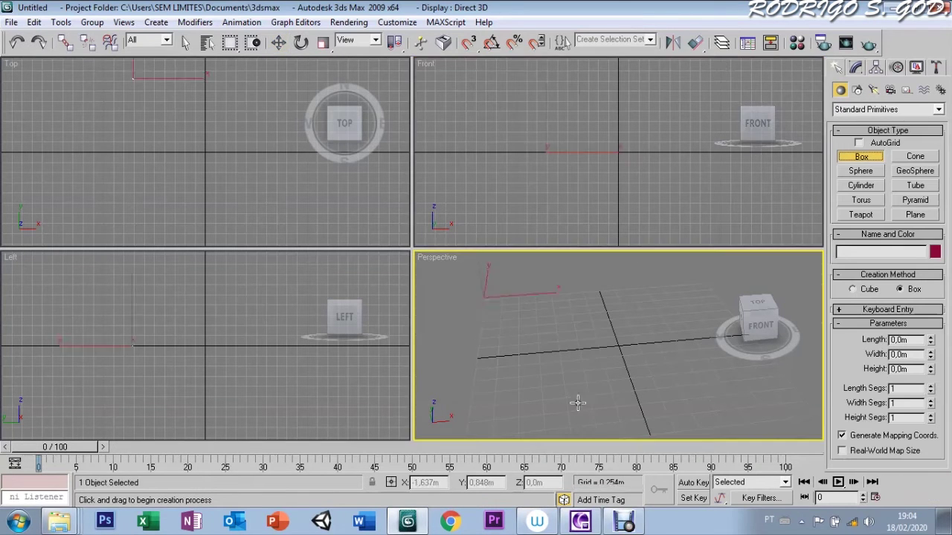
pyautogui.click(797, 405)
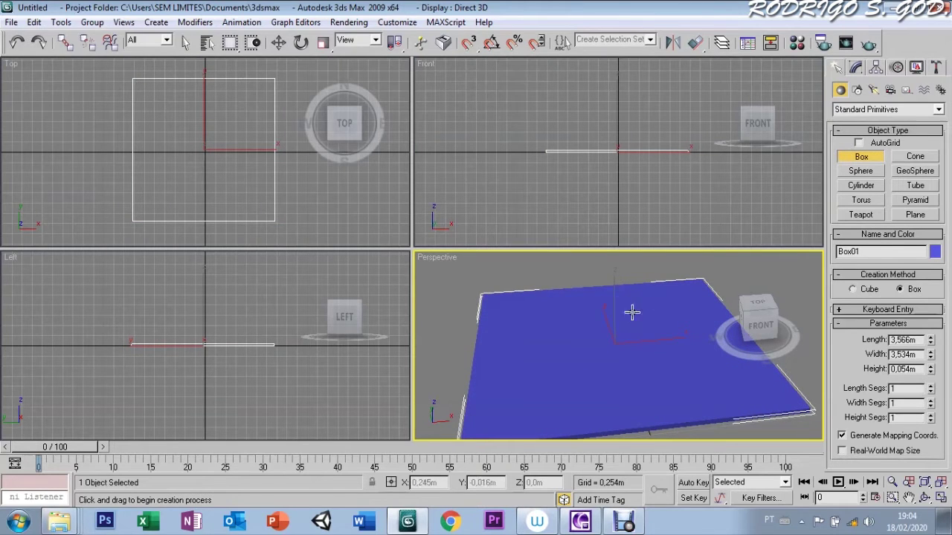
pyautogui.click(861, 186)
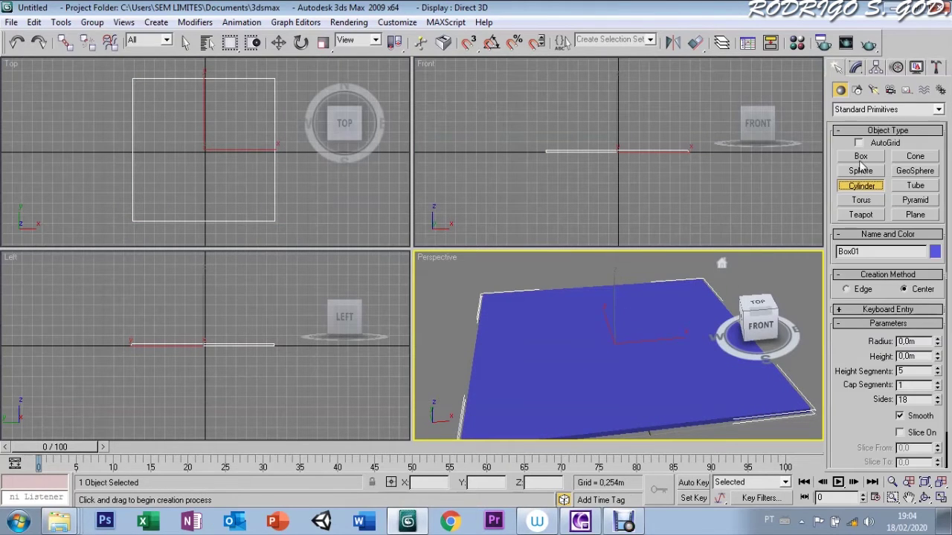
pyautogui.click(861, 158)
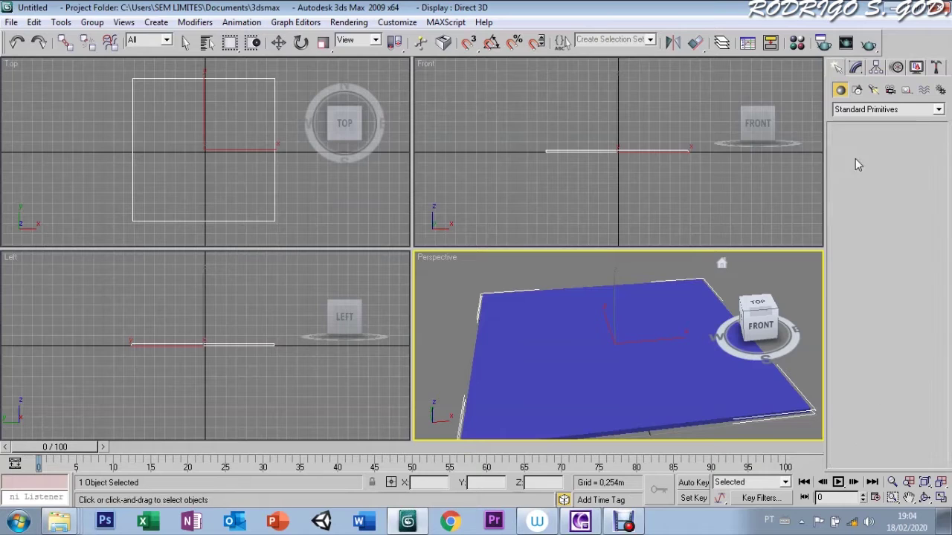
pyautogui.click(855, 68)
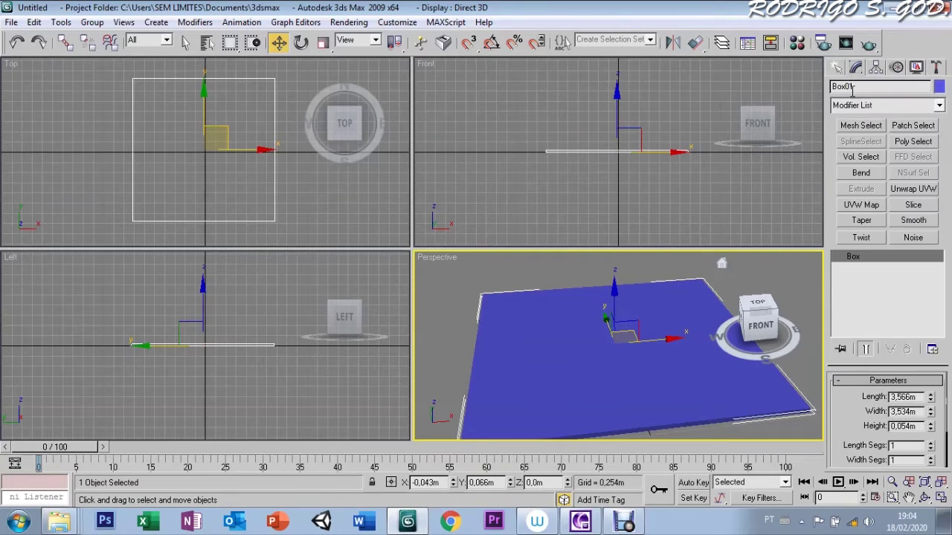
# Select the floor box Box01 in the Modify panel and rename it PISO
pyautogui.click(837, 67)
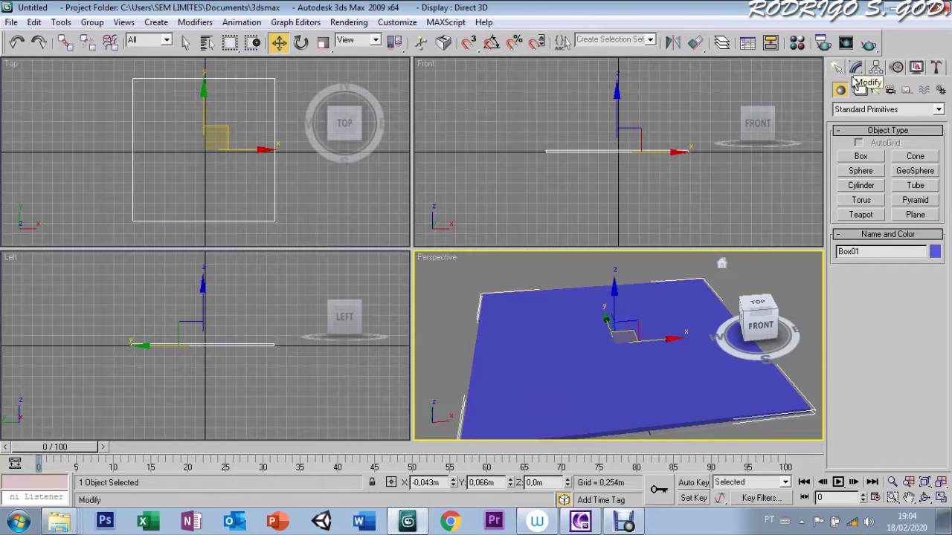
pyautogui.click(655, 279)
pyautogui.click(696, 231)
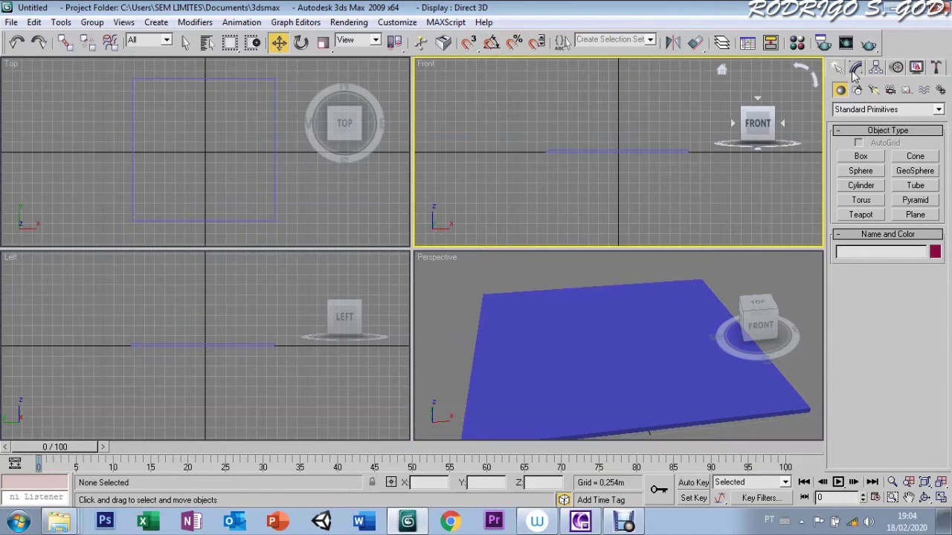
pyautogui.click(855, 68)
pyautogui.click(641, 294)
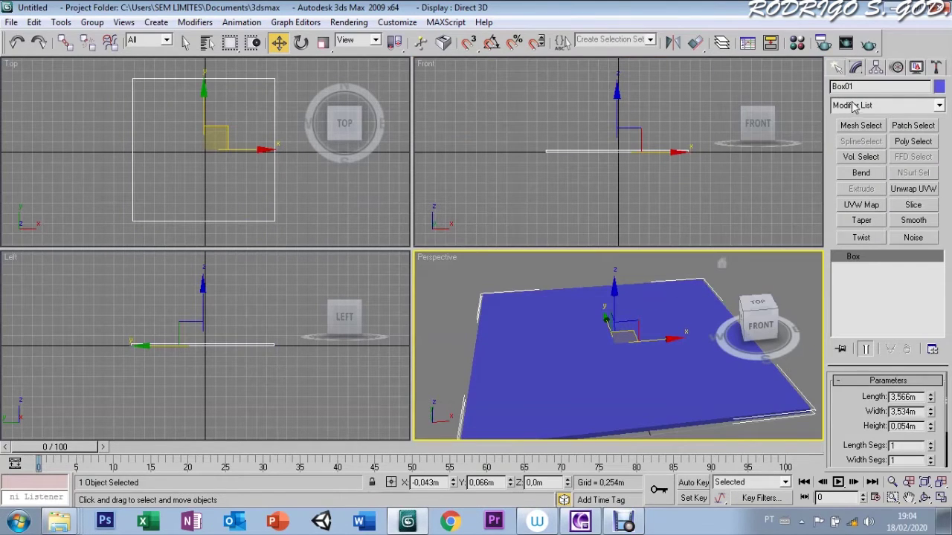
pyautogui.write('PISO')
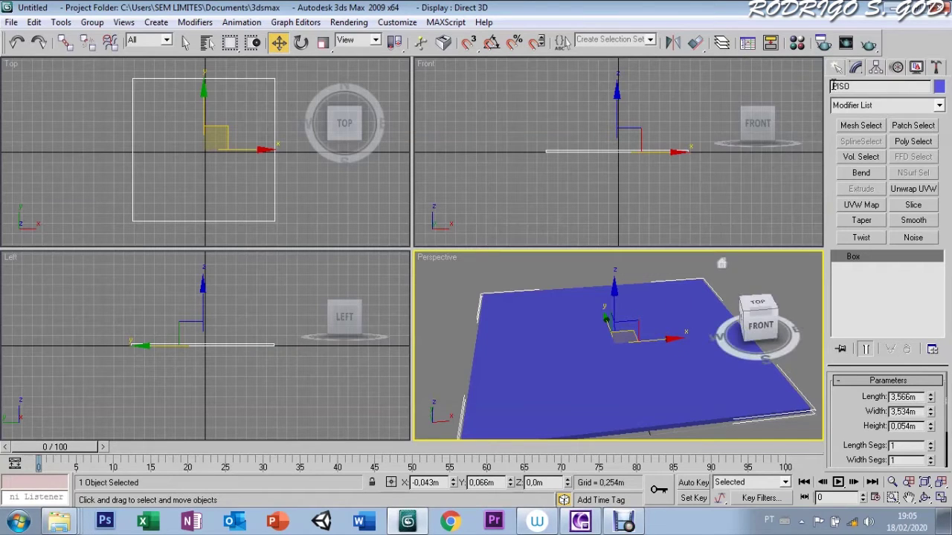
pyautogui.click(836, 67)
pyautogui.click(856, 157)
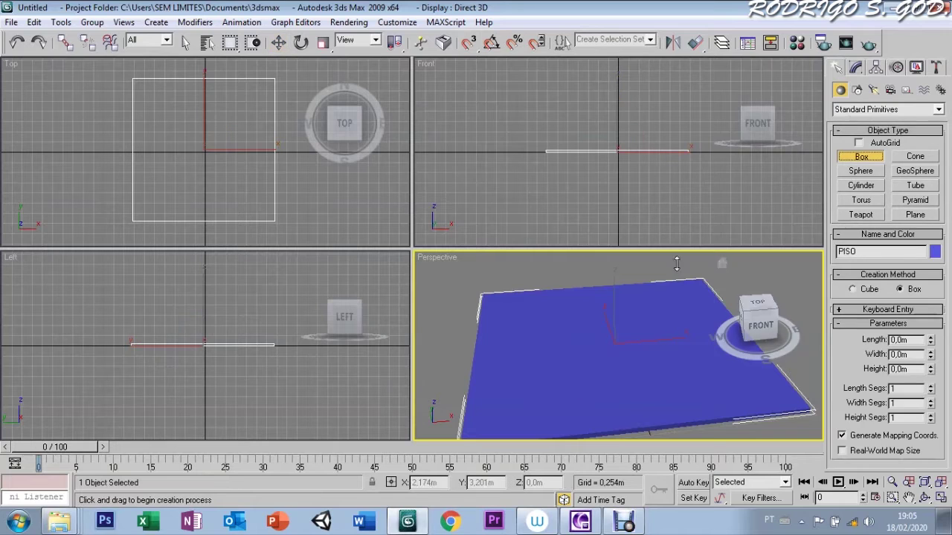
# Draw a tall thin wall on the floor's left edge and copy it to the right edge as PAREDE TRÁS
pyautogui.moveTo(492, 293); pyautogui.dragTo(468, 425)
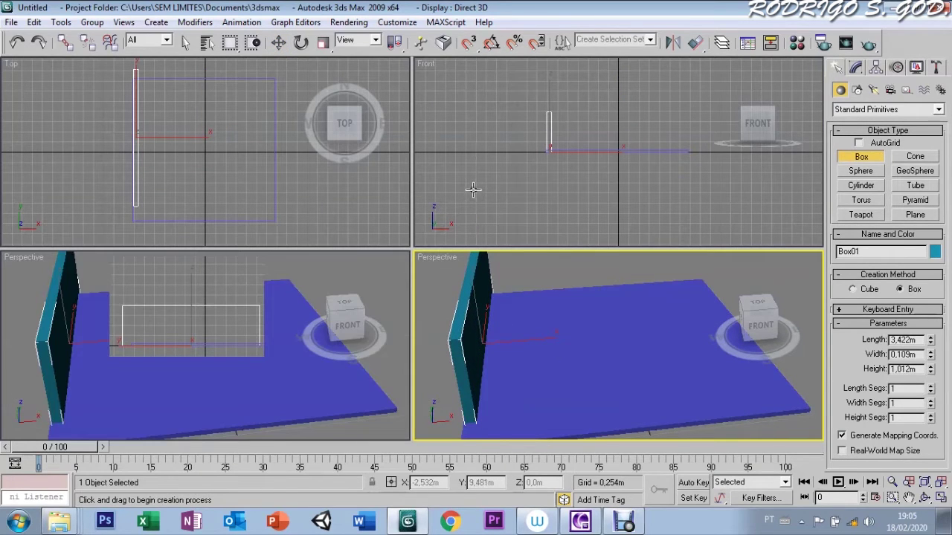
pyautogui.click(492, 261)
pyautogui.press('w')
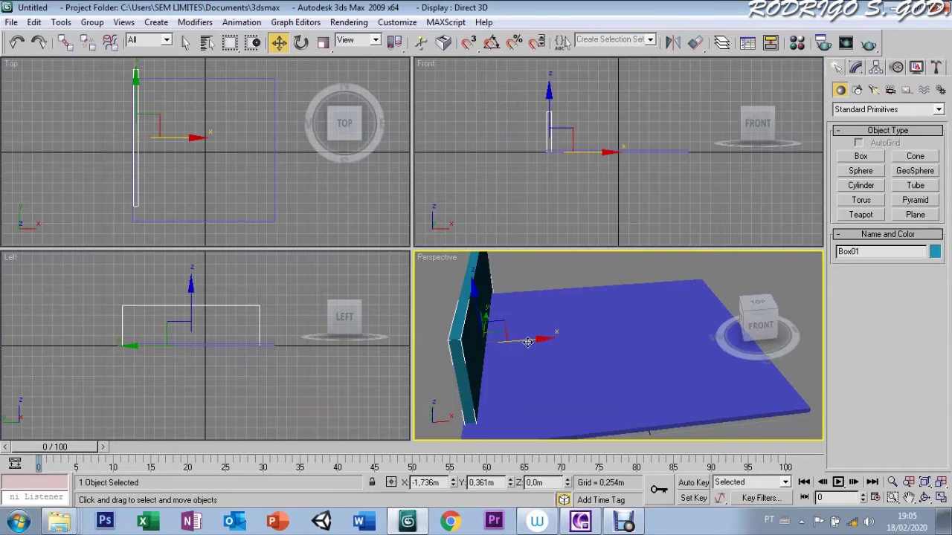
pyautogui.moveTo(529, 339)
pyautogui.mouseDown()
pyautogui.moveTo(754, 311)
pyautogui.moveTo(677, 287)
pyautogui.mouseUp()
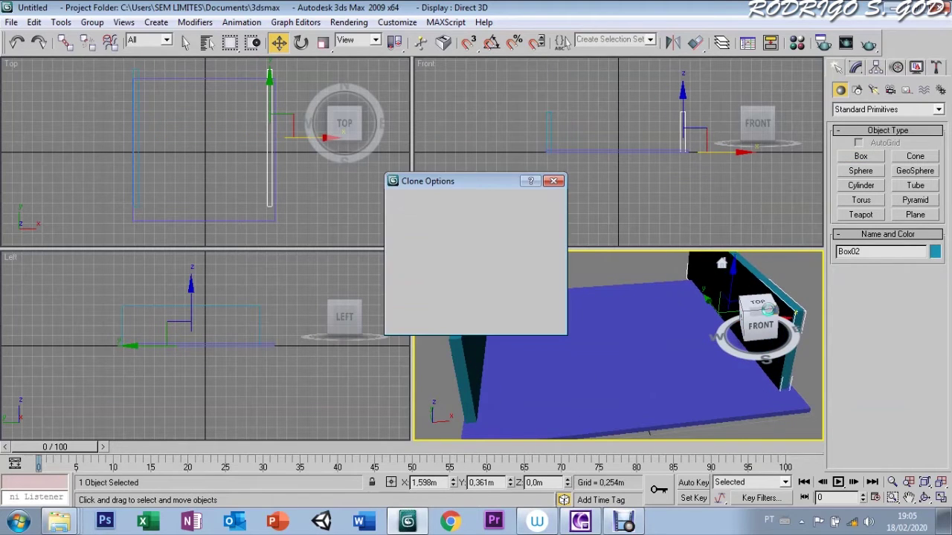
pyautogui.doubleClick(450, 297)
pyautogui.write('PAREDE TRA')
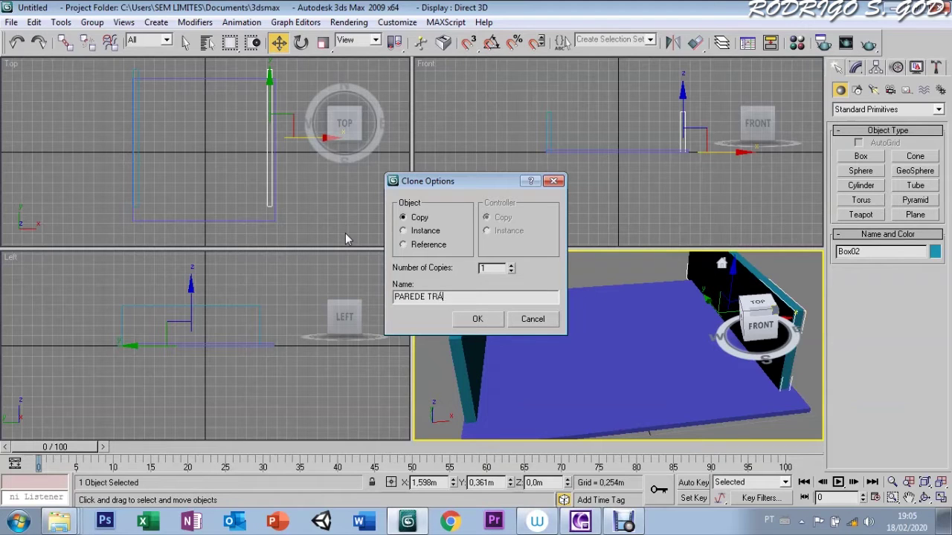
pyautogui.write('S')
pyautogui.click(476, 319)
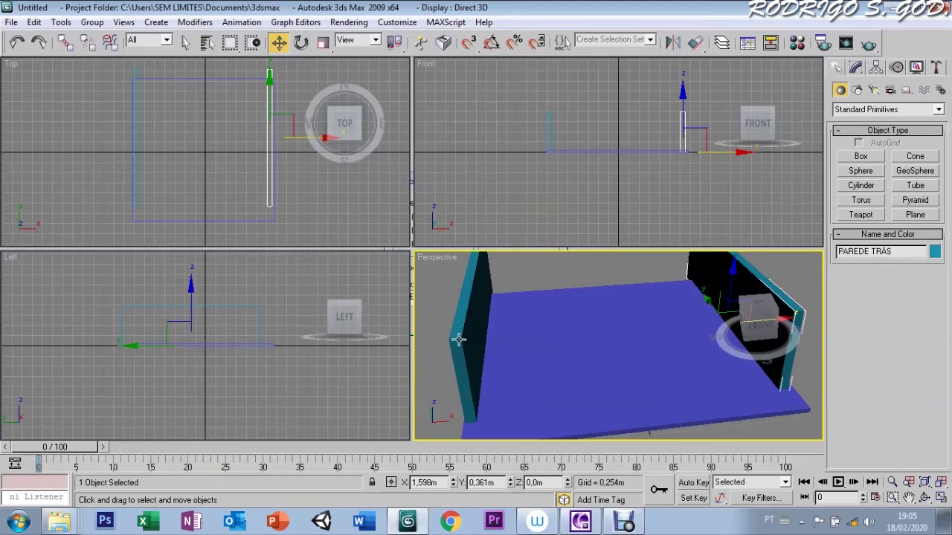
# Rename the original left wall to PAREDE FRENTE
pyautogui.click(706, 194)
pyautogui.click(857, 71)
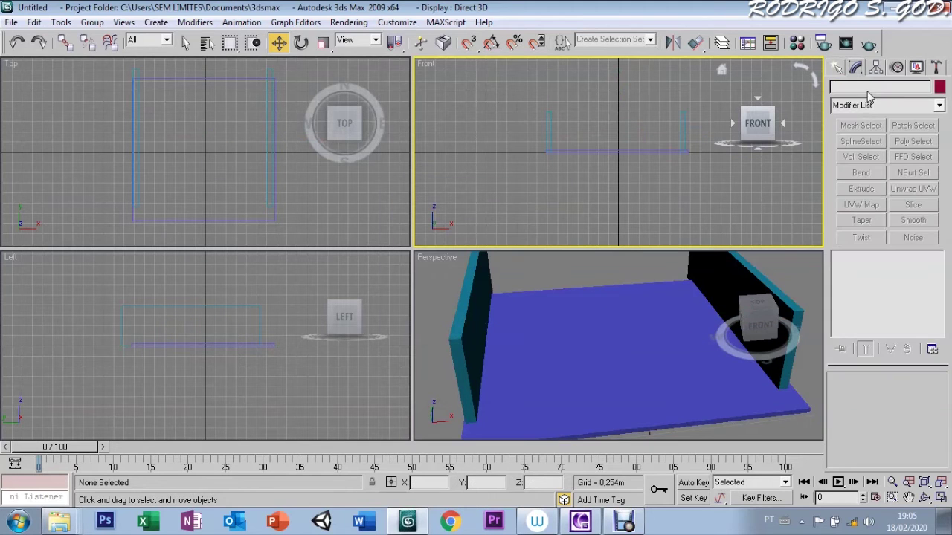
pyautogui.click(472, 279)
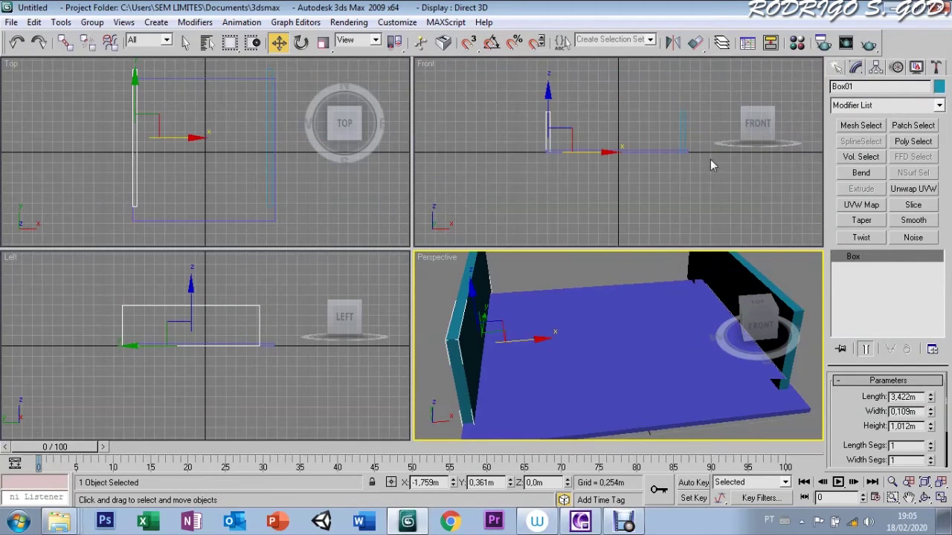
pyautogui.press('BackSpace')
pyautogui.click(837, 68)
# Create a 0.181 m sphere near the left wall, raise it 0.4 m and clone it to the right
pyautogui.click(855, 171)
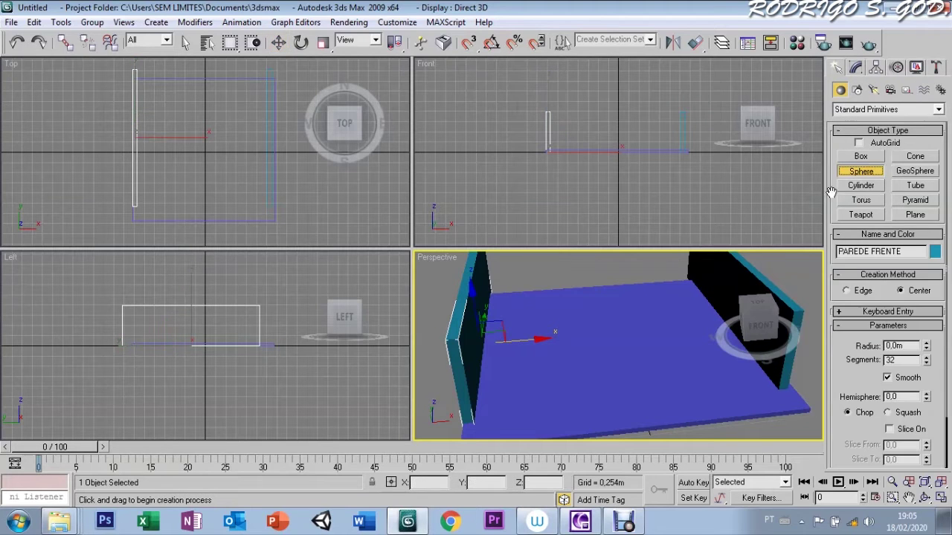
pyautogui.moveTo(516, 355)
pyautogui.mouseDown()
pyautogui.moveTo(527, 369)
pyautogui.moveTo(520, 359)
pyautogui.mouseUp()
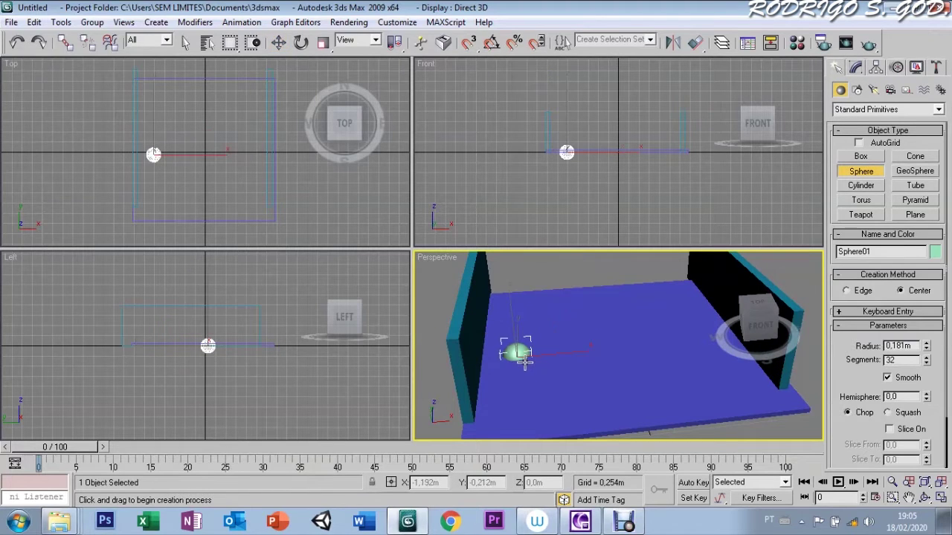
pyautogui.press('w')
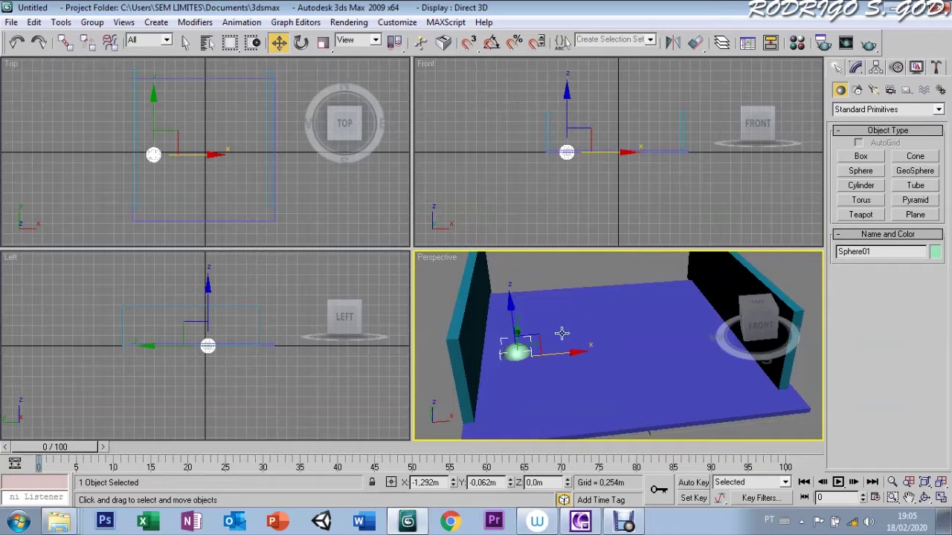
pyautogui.moveTo(563, 337)
pyautogui.mouseDown()
pyautogui.moveTo(563, 321)
pyautogui.moveTo(671, 318)
pyautogui.mouseUp()
pyautogui.click(520, 186)
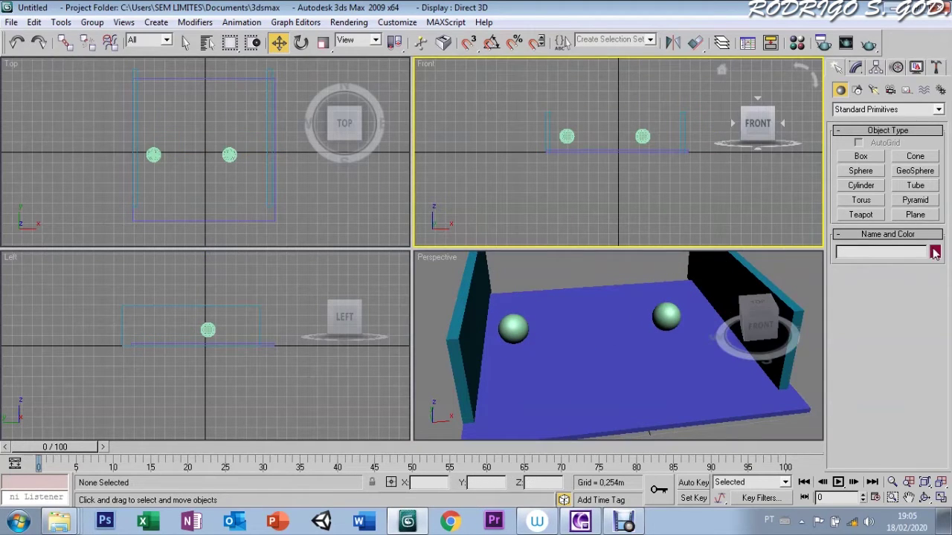
# Give the right-hand sphere, Sphere02, a dark red object colour
pyautogui.click(667, 316)
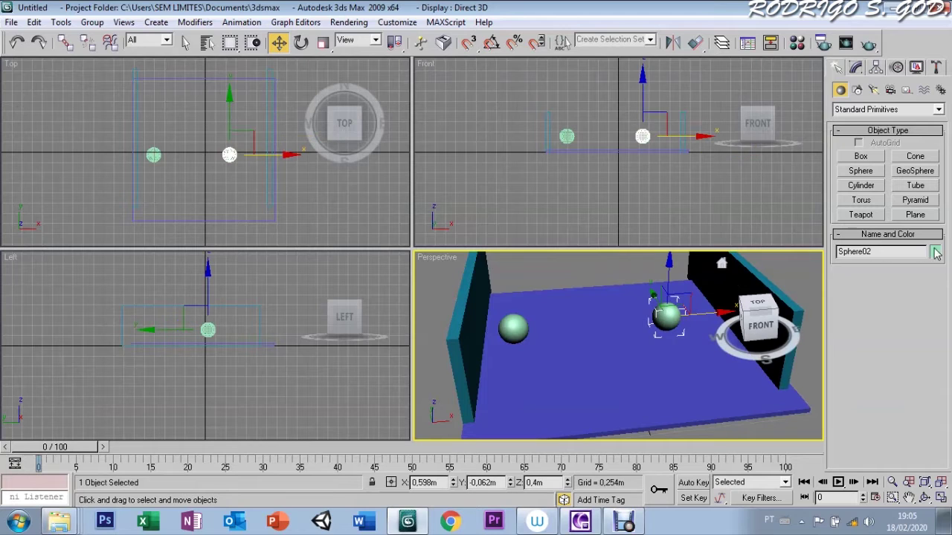
pyautogui.click(935, 252)
pyautogui.click(365, 253)
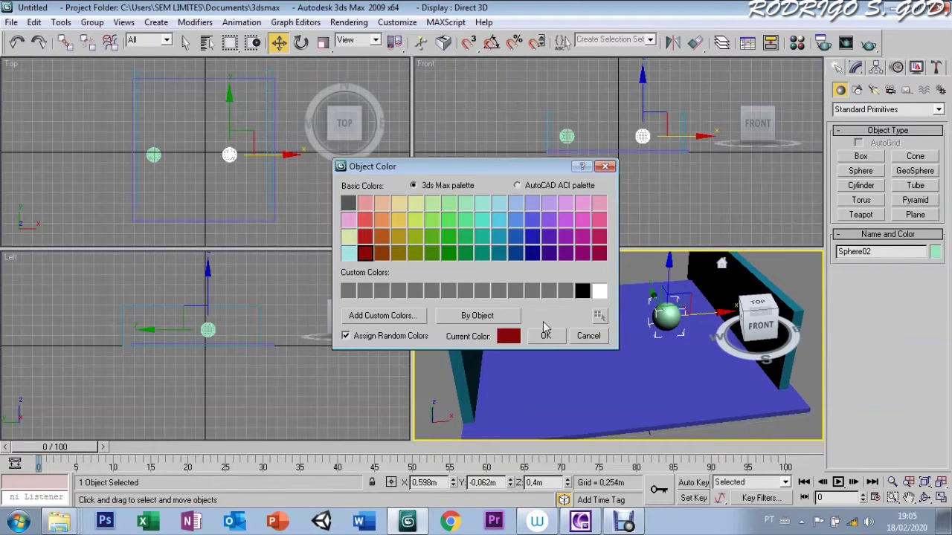
pyautogui.click(546, 336)
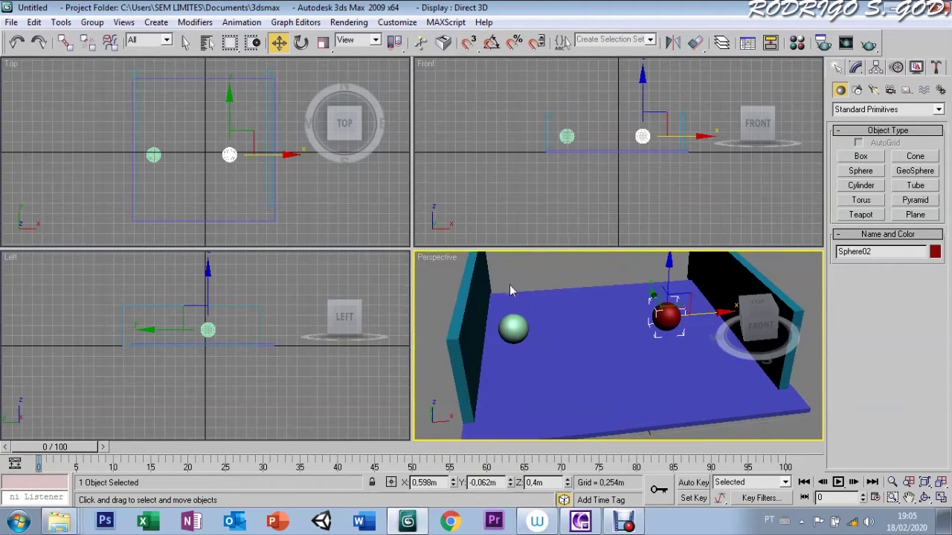
pyautogui.click(923, 90)
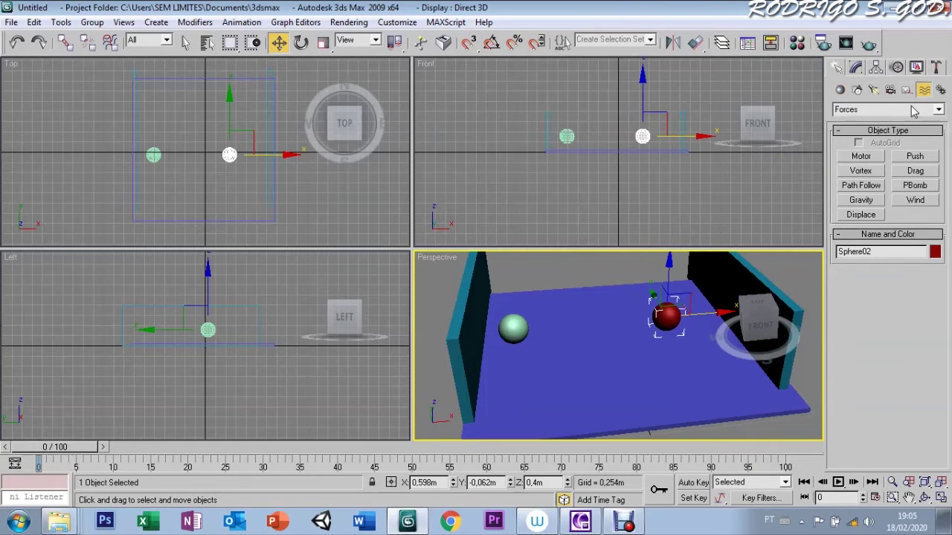
# Create a Wind warp beside the green sphere and rotate it 90° with angle snap to blow along X
pyautogui.click(912, 202)
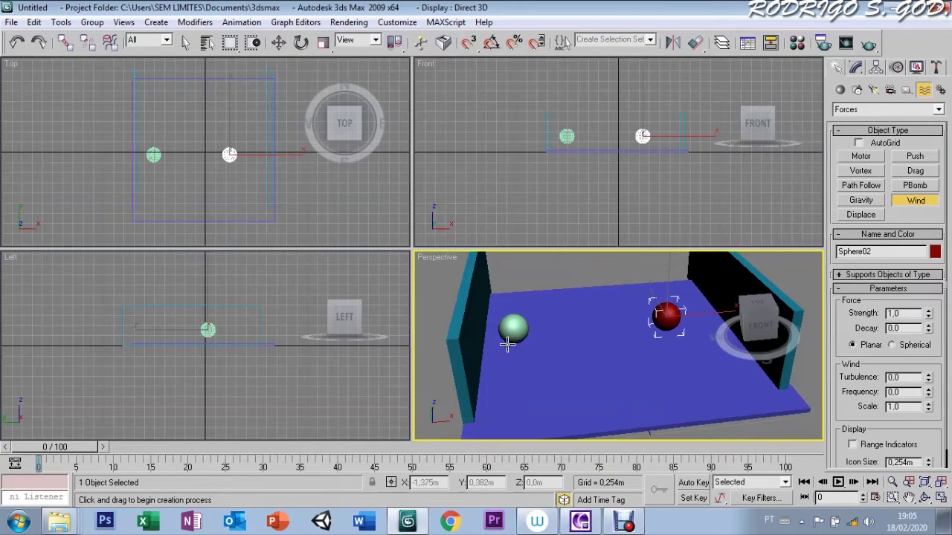
pyautogui.moveTo(507, 370); pyautogui.dragTo(591, 300)
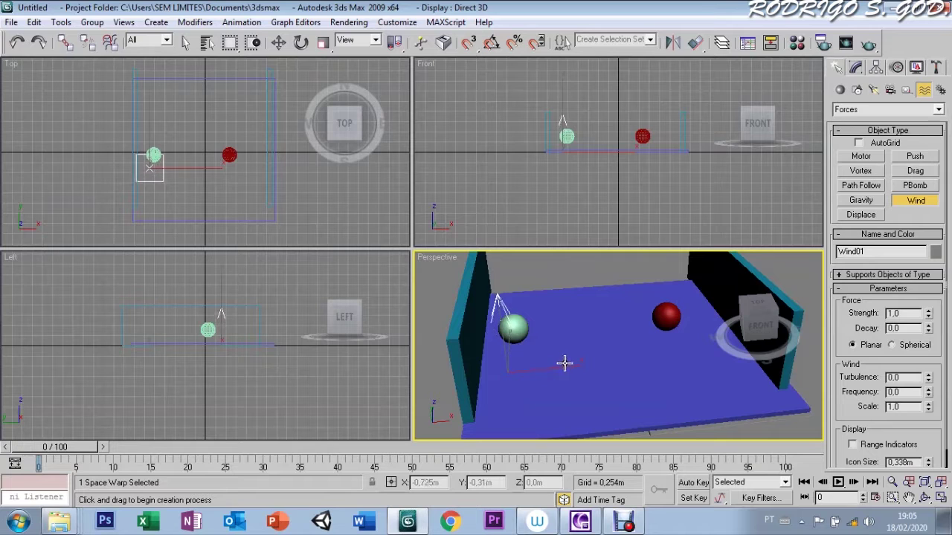
pyautogui.press('e')
pyautogui.click(491, 43)
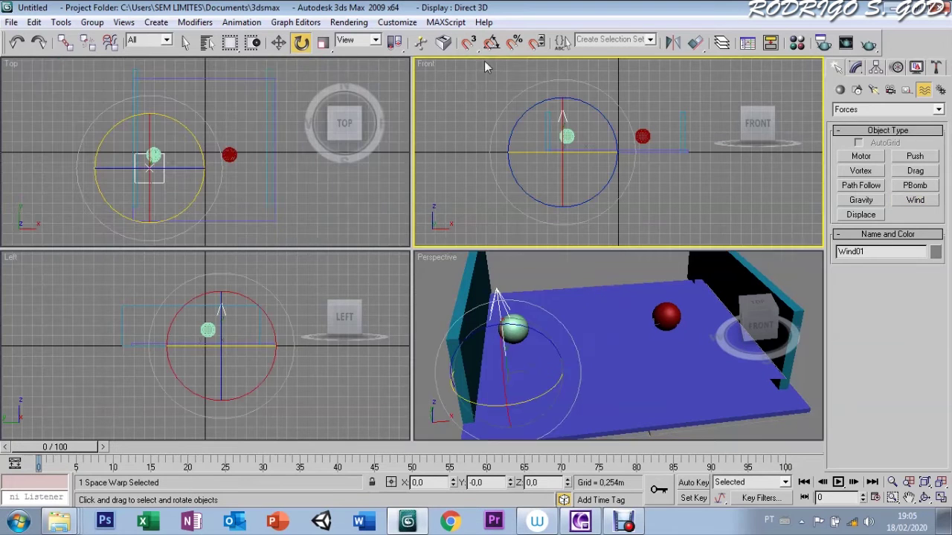
pyautogui.moveTo(529, 332); pyautogui.dragTo(465, 314)
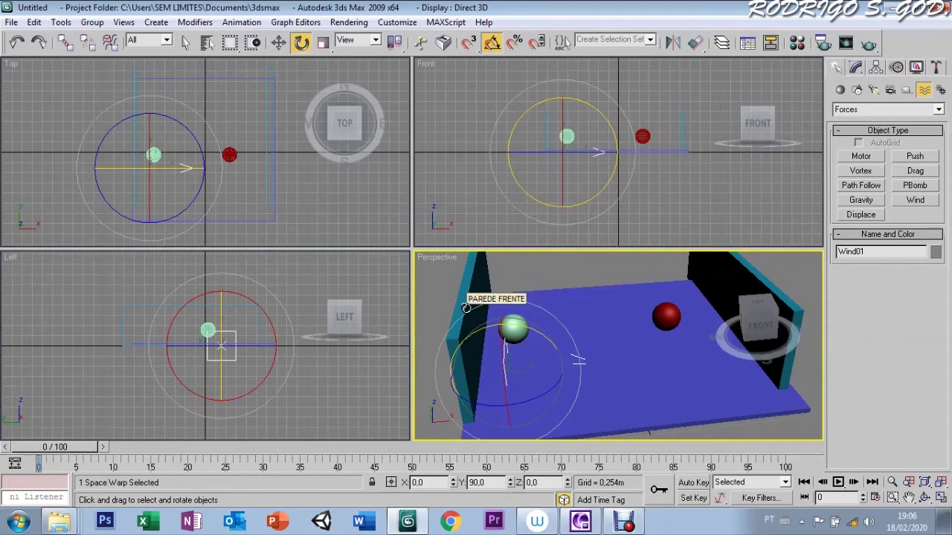
# Move Wind01 behind the green sphere next to the left wall
pyautogui.press('w')
pyautogui.moveTo(547, 362); pyautogui.dragTo(480, 335)
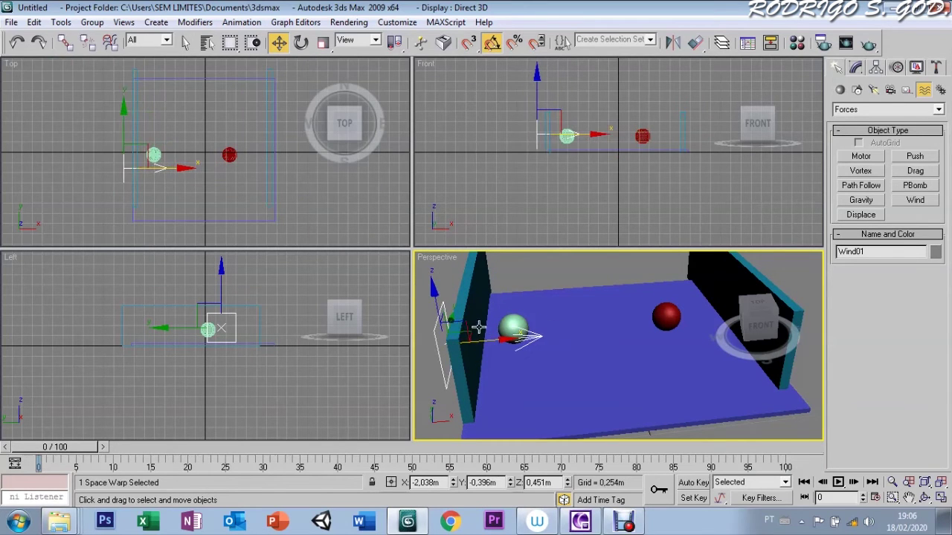
pyautogui.click(495, 343)
pyautogui.click(437, 333)
# Clone the wind as Wind02, turn it 180° and place it behind the red sphere by the right wall
pyautogui.moveTo(438, 335); pyautogui.dragTo(735, 306)
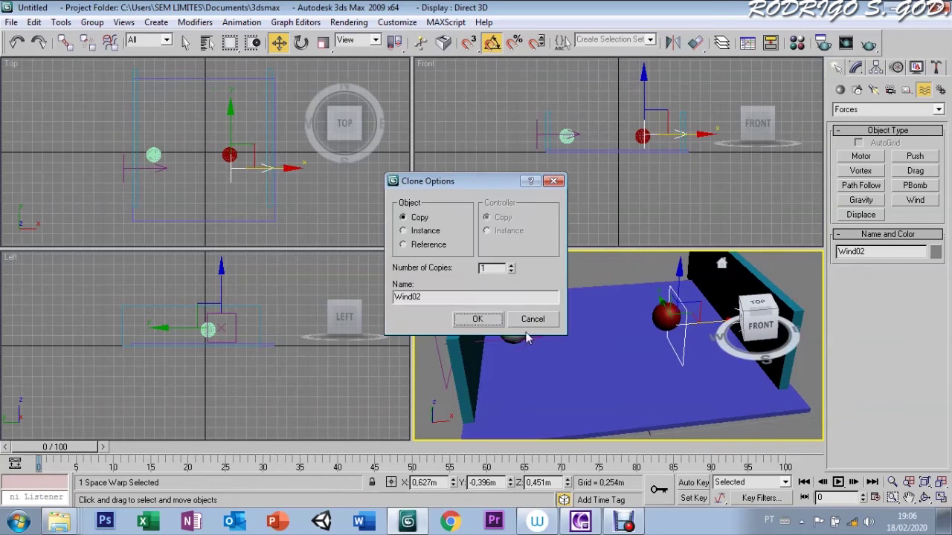
pyautogui.click(478, 317)
pyautogui.press('e')
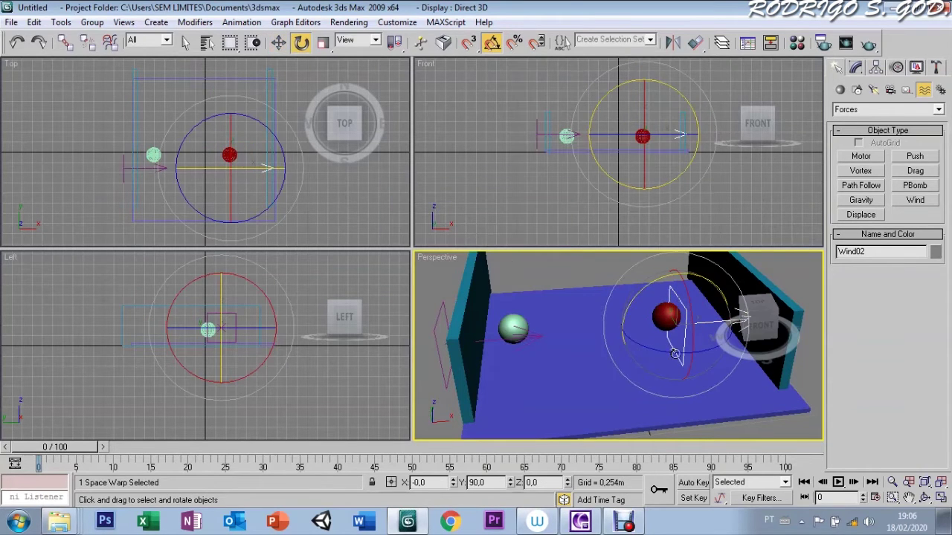
pyautogui.moveTo(628, 348); pyautogui.dragTo(550, 280)
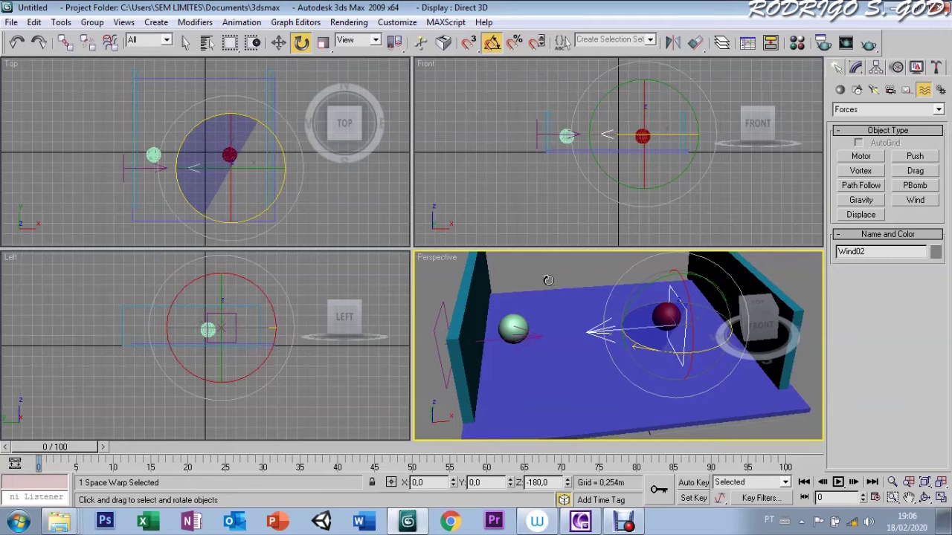
pyautogui.click(550, 282)
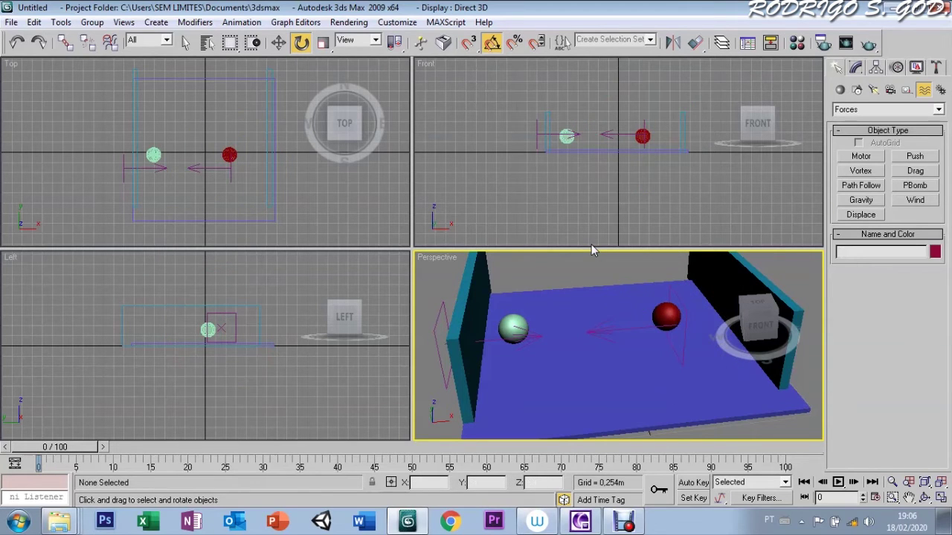
pyautogui.press('w')
pyautogui.click(597, 330)
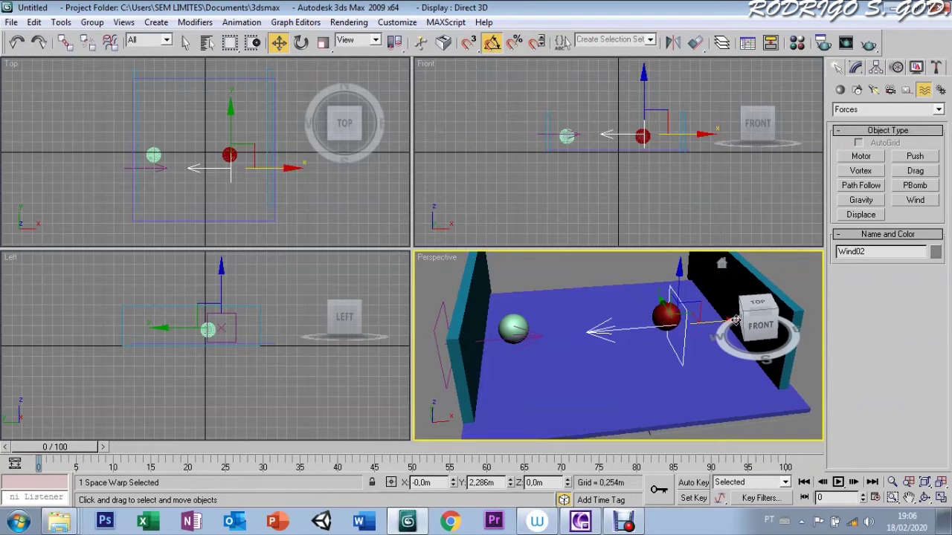
pyautogui.moveTo(647, 299); pyautogui.dragTo(747, 290)
# Select Wind01 in the Modify panel and highlight its Strength value for editing
pyautogui.click(736, 386)
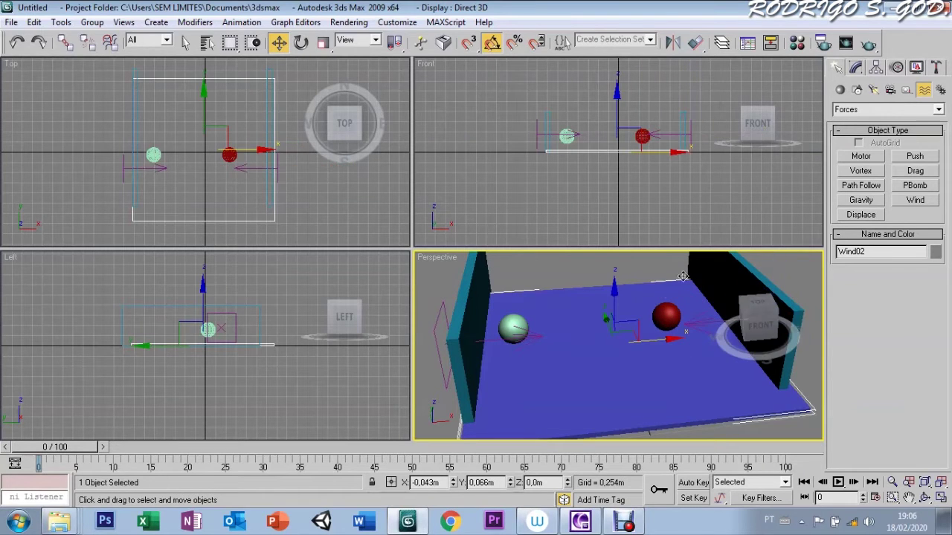
pyautogui.click(855, 67)
pyautogui.click(448, 324)
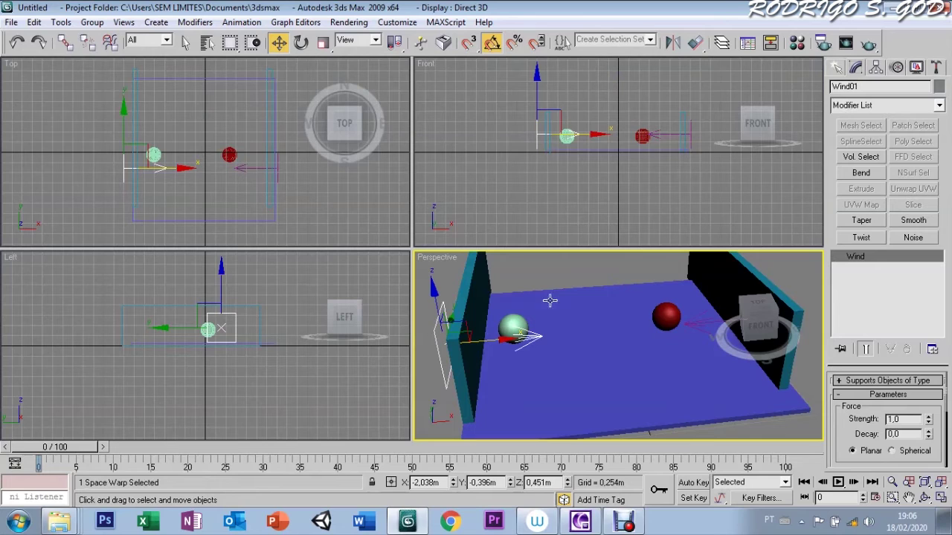
pyautogui.doubleClick(904, 421)
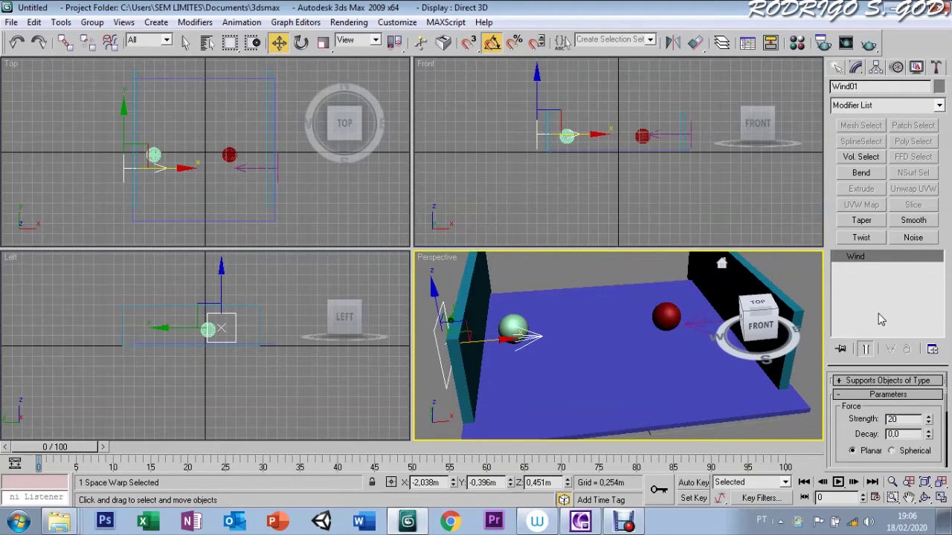
# Set Wind01's Strength to 20 and rename it VENTO01
pyautogui.press('Return')
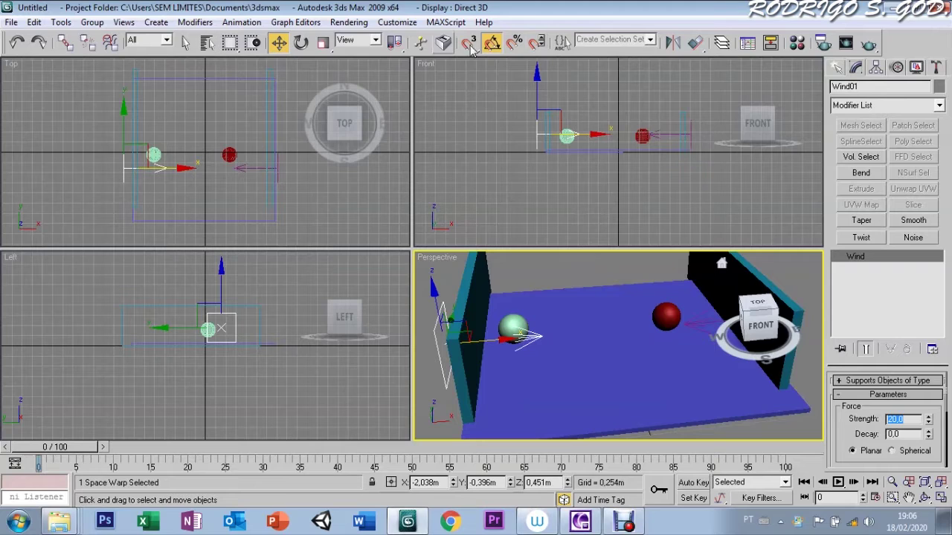
pyautogui.click(858, 86)
pyautogui.write('VENTO01')
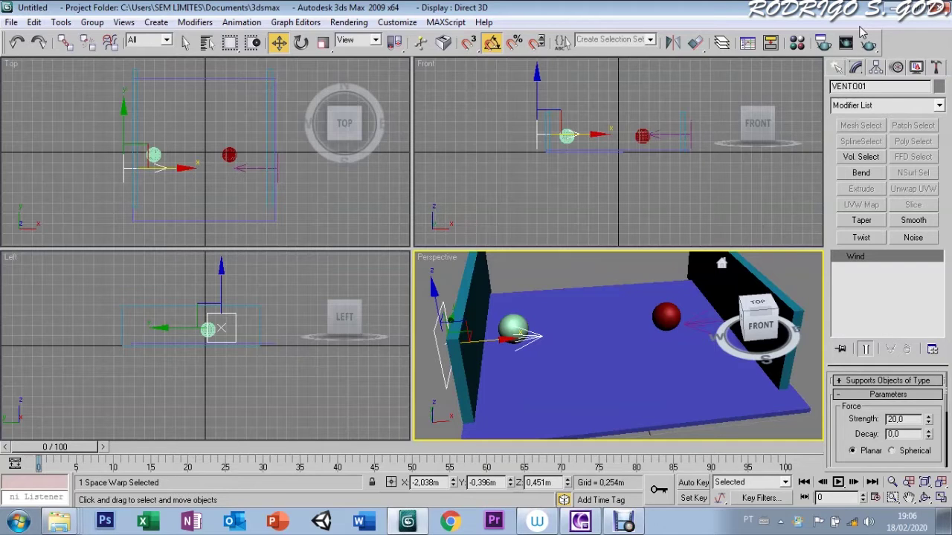
pyautogui.click(240, 71)
# Pick Wind02 from the Select From Scene list and rename it VENTO02
pyautogui.click(207, 42)
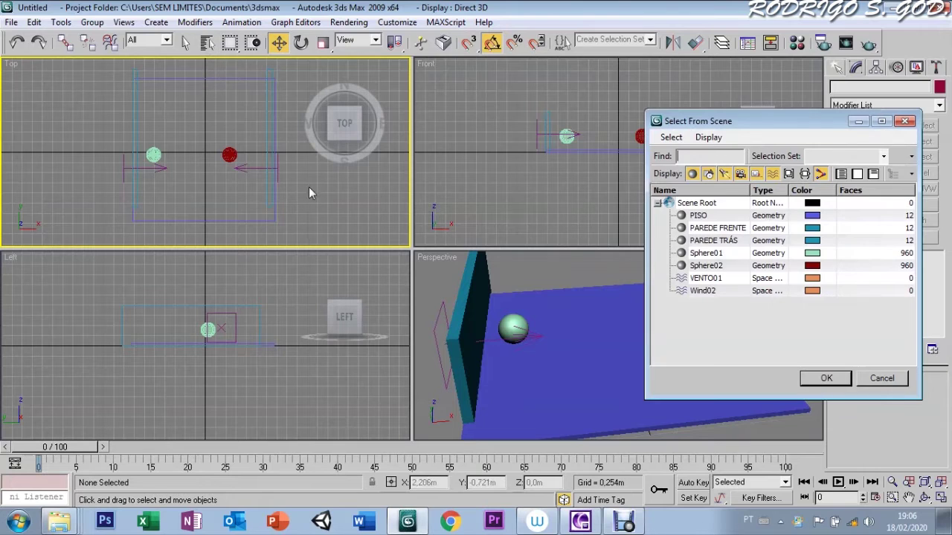
pyautogui.click(705, 280)
pyautogui.click(703, 291)
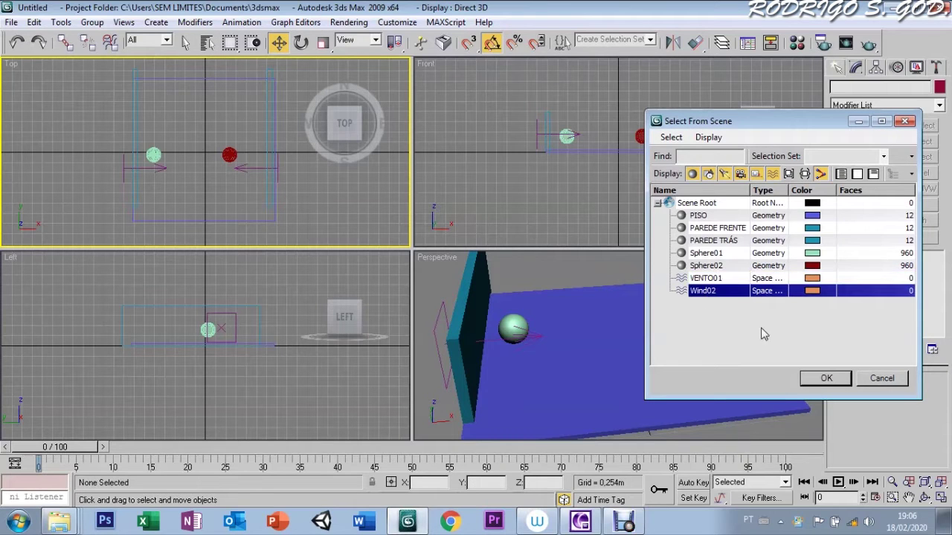
pyautogui.click(825, 377)
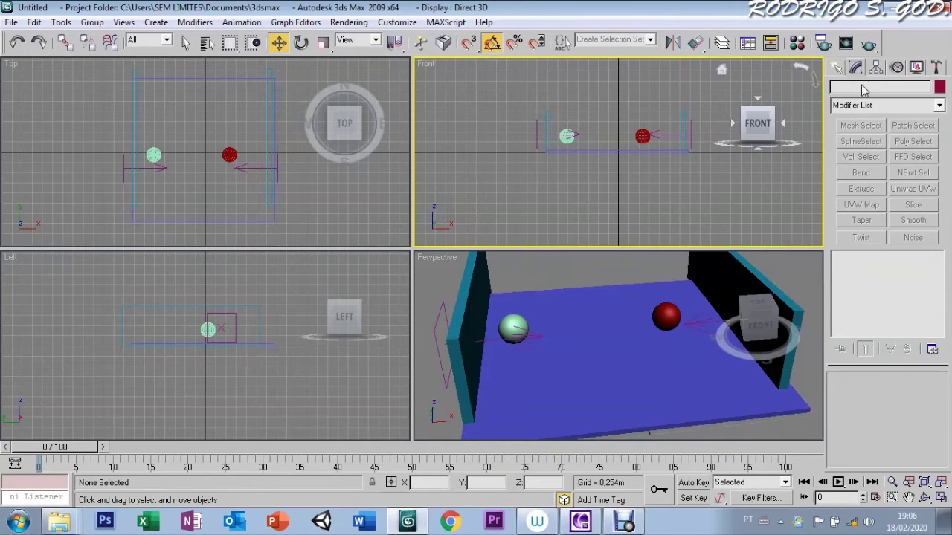
pyautogui.click(207, 42)
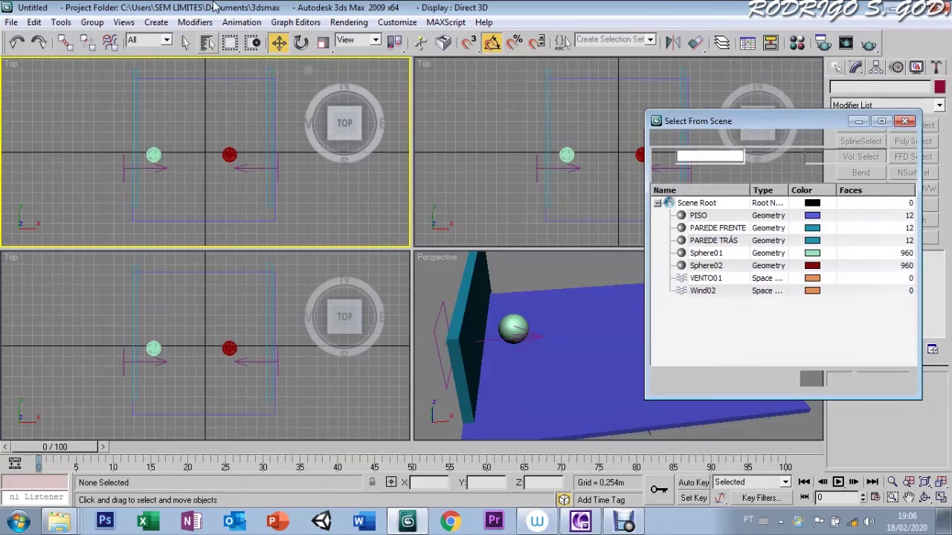
pyautogui.click(705, 290)
pyautogui.click(821, 378)
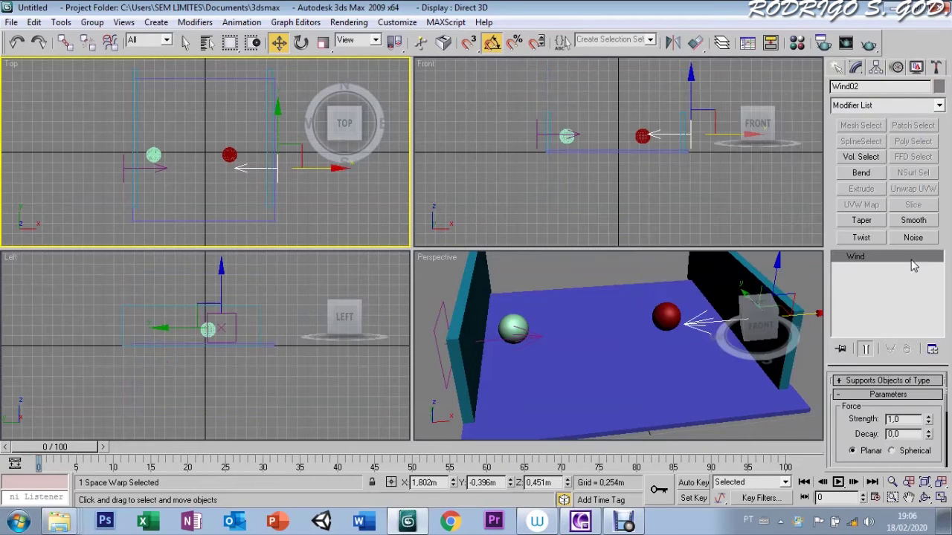
pyautogui.press('BackSpace')
pyautogui.press('BackSpace')
pyautogui.press('BackSpace')
pyautogui.press('BackSpace')
pyautogui.press('BackSpace')
pyautogui.write('VE')
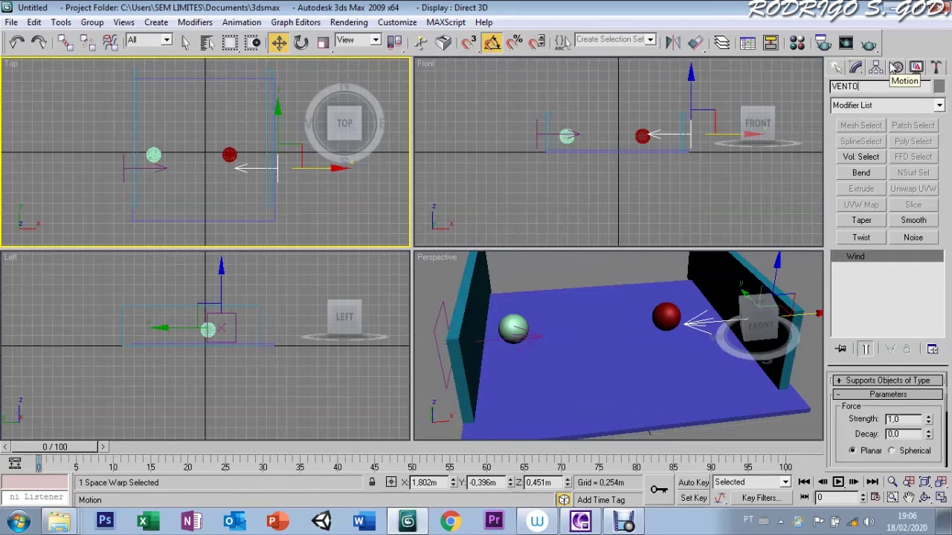
pyautogui.click(665, 316)
pyautogui.click(667, 312)
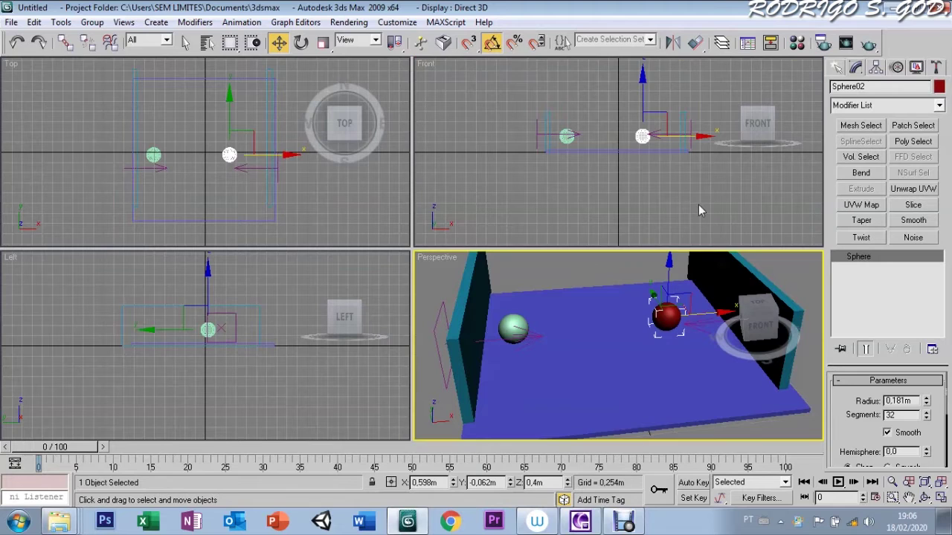
# Edit the red sphere Sphere02's name so it keeps the 02 ending
pyautogui.click(869, 87)
pyautogui.press('BackSpace')
pyautogui.click(508, 281)
# Select the green sphere Sphere01 and edit its name, keeping the 01 ending
pyautogui.click(513, 327)
pyautogui.click(744, 179)
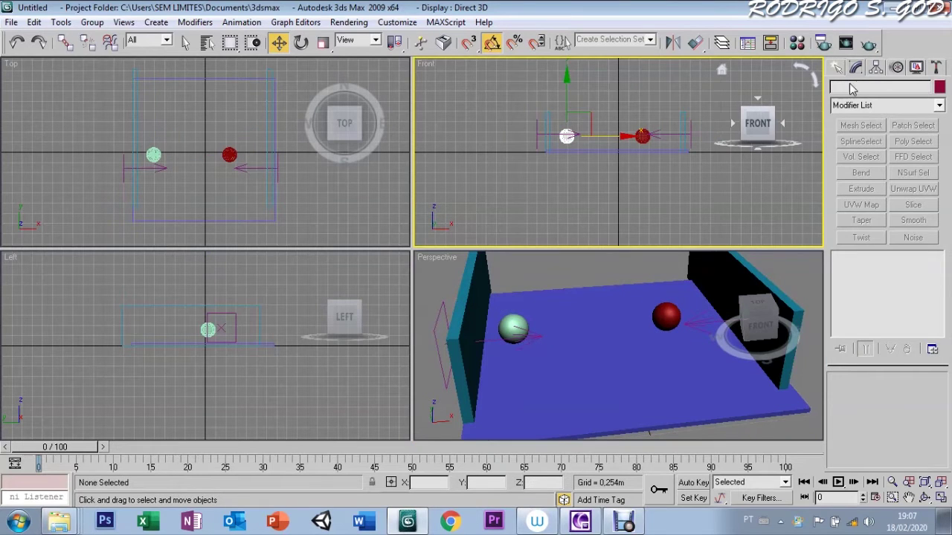
pyautogui.click(513, 325)
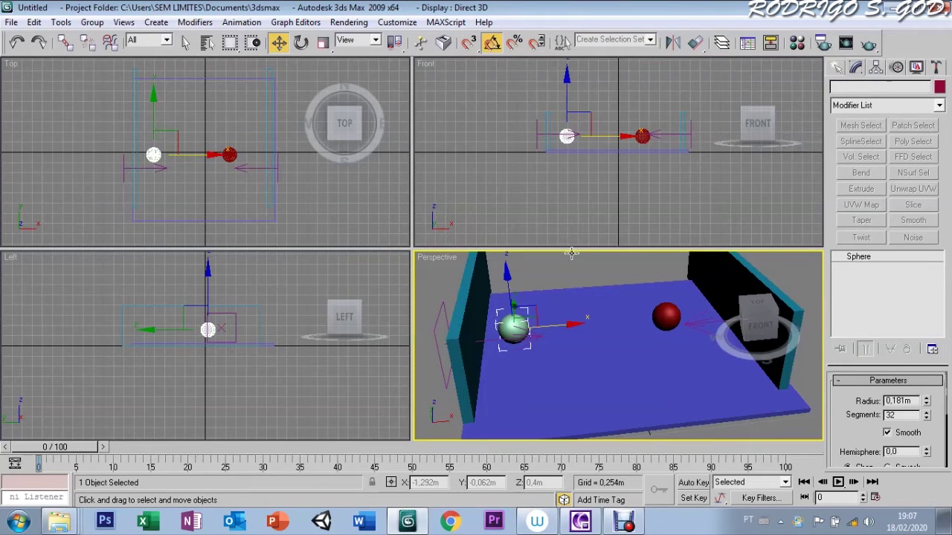
pyautogui.click(871, 86)
pyautogui.press('BackSpace')
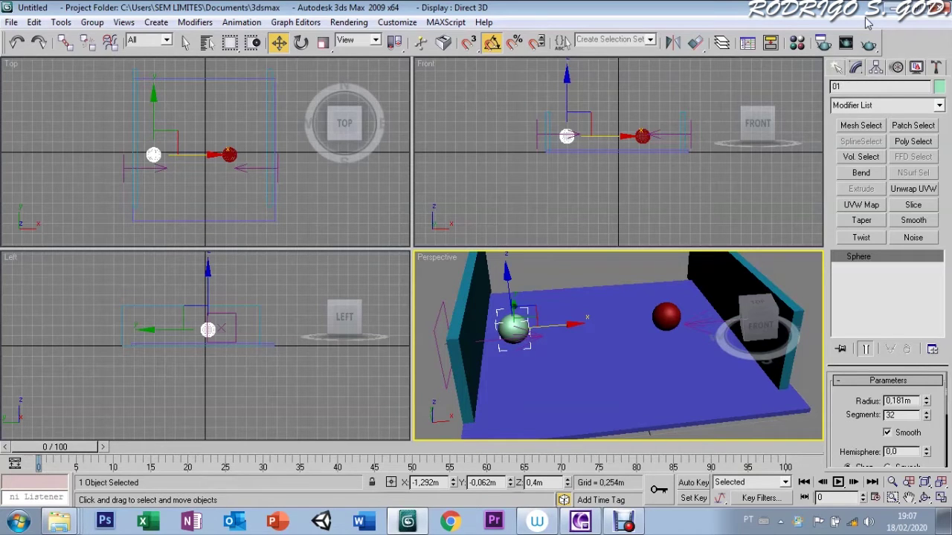
pyautogui.click(539, 272)
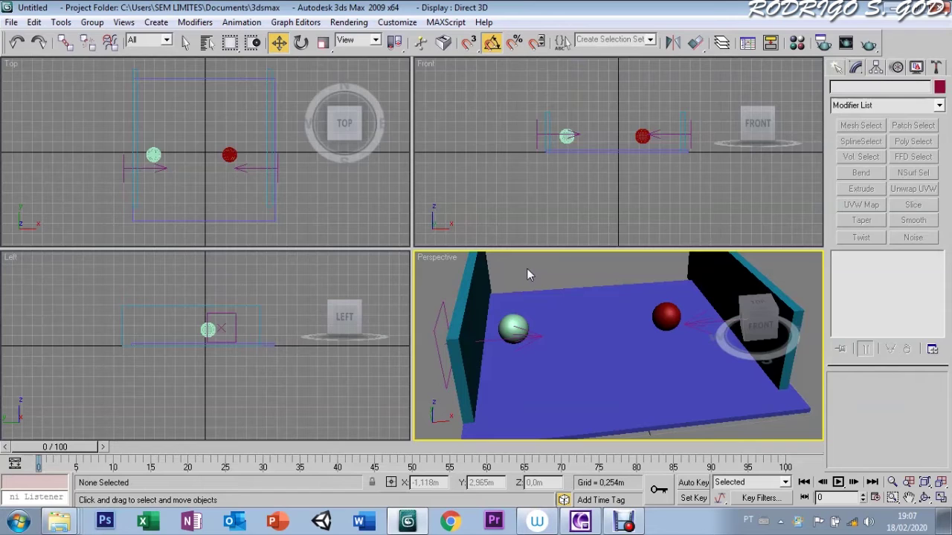
pyautogui.click(713, 215)
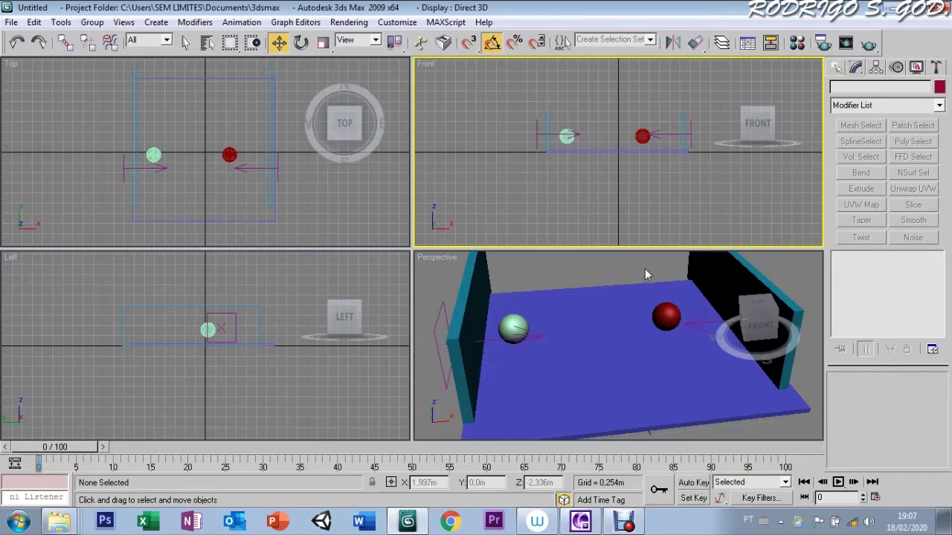
# Open the Dynamics utility from the Utilities panel's full utility list
pyautogui.click(935, 68)
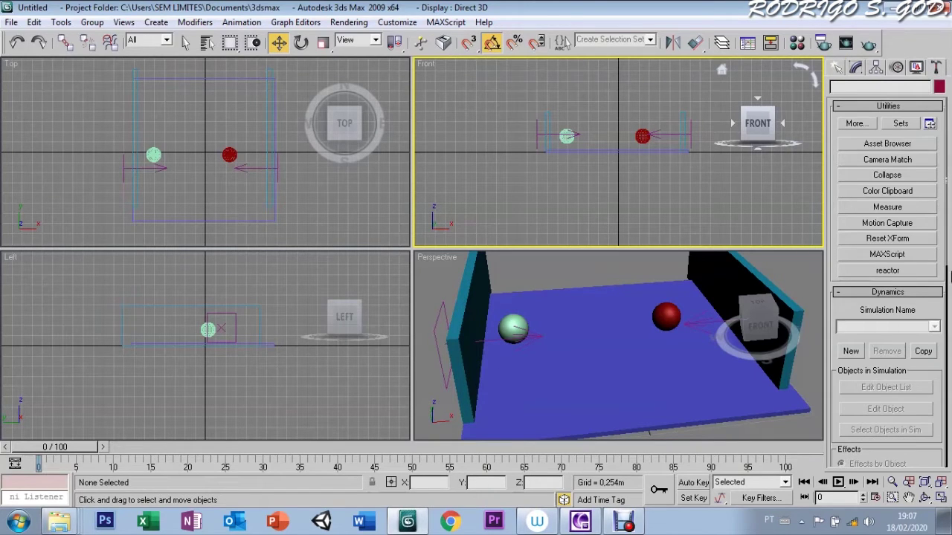
pyautogui.click(851, 353)
pyautogui.click(887, 270)
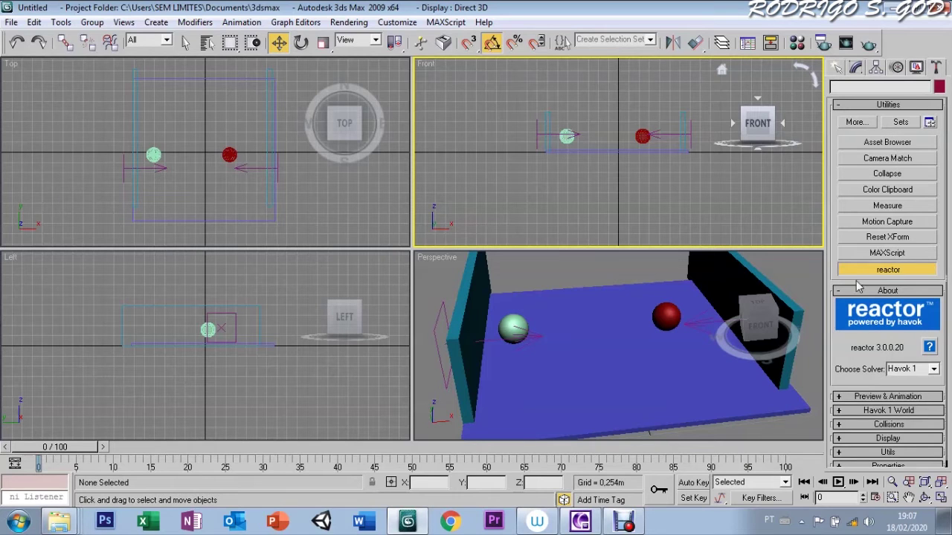
pyautogui.scroll(1, 847, 298)
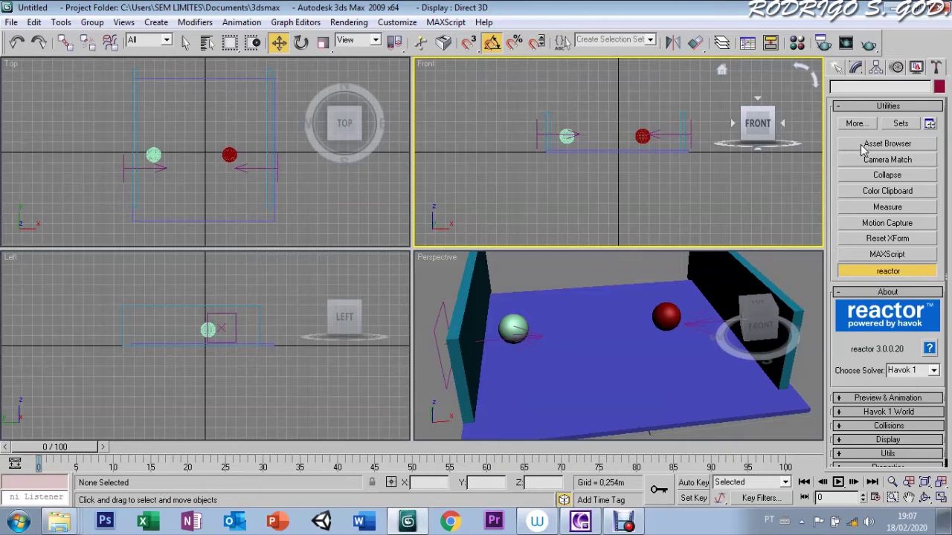
pyautogui.click(864, 254)
pyautogui.click(846, 293)
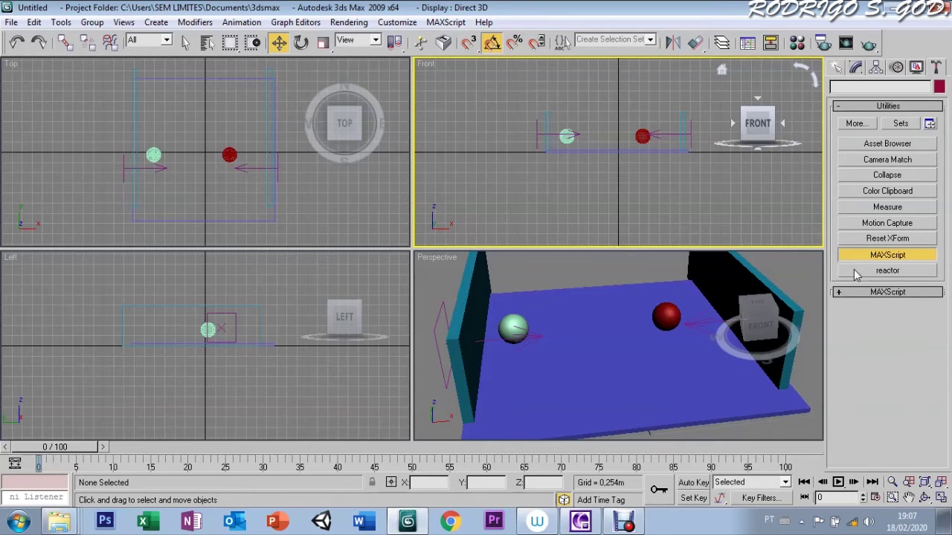
pyautogui.click(848, 124)
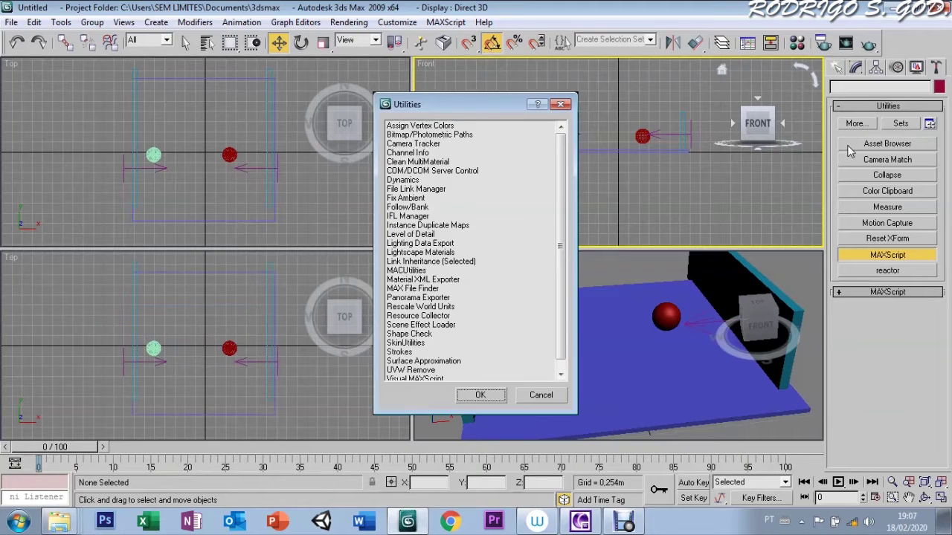
pyautogui.click(458, 190)
pyautogui.doubleClick(427, 180)
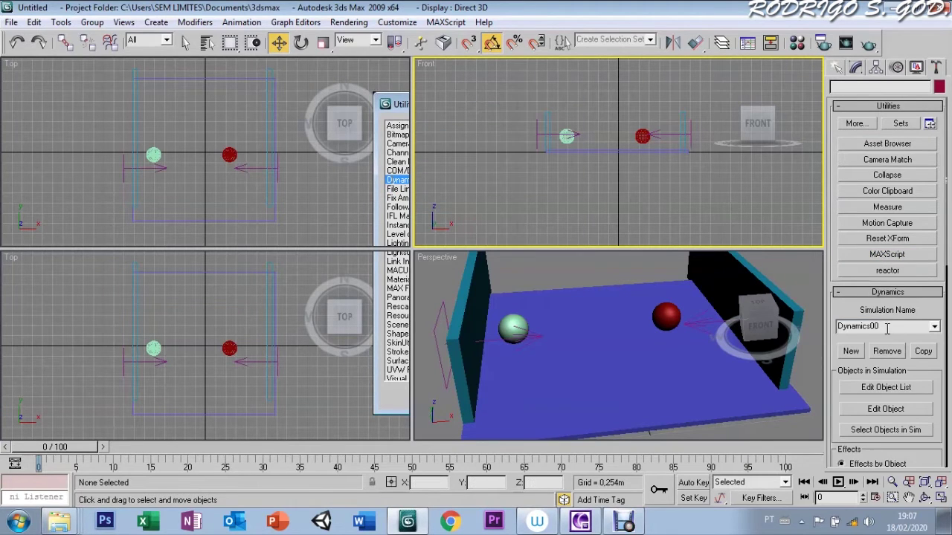
# Rename the Dynamics00 simulation to DINÂMICO00
pyautogui.click(934, 326)
pyautogui.click(892, 336)
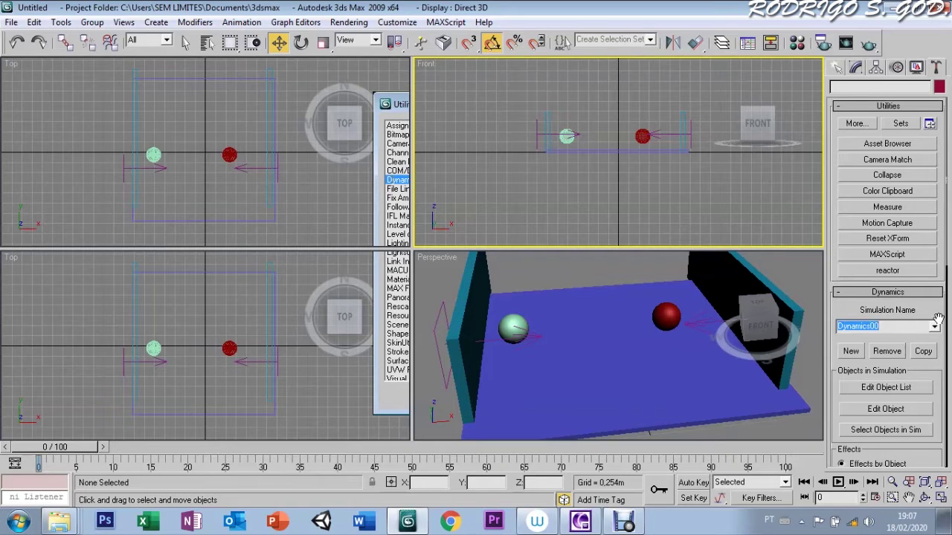
pyautogui.write('DIN')
pyautogui.press('Return')
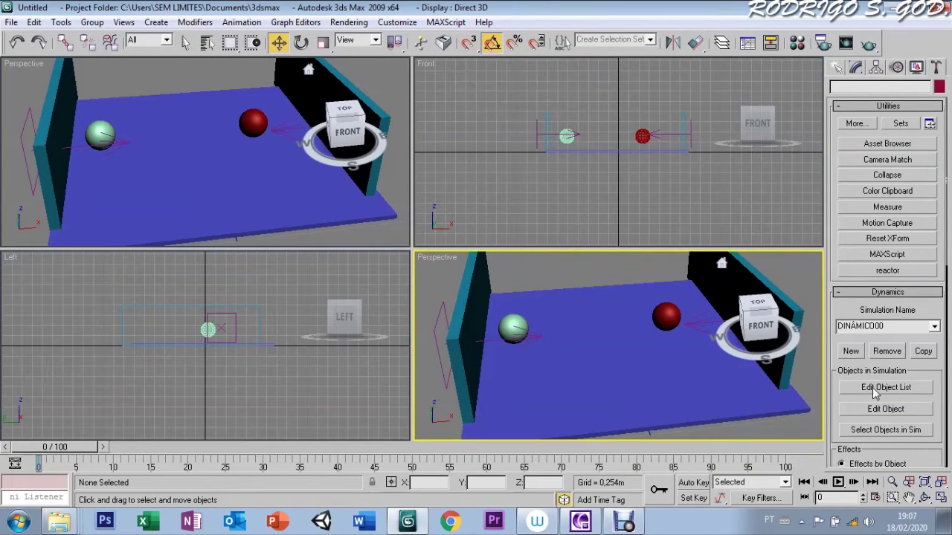
# Add 01, 02, PAREDE FRENTE, PAREDE TRÁS and PISO to the simulation's object list
pyautogui.click(875, 394)
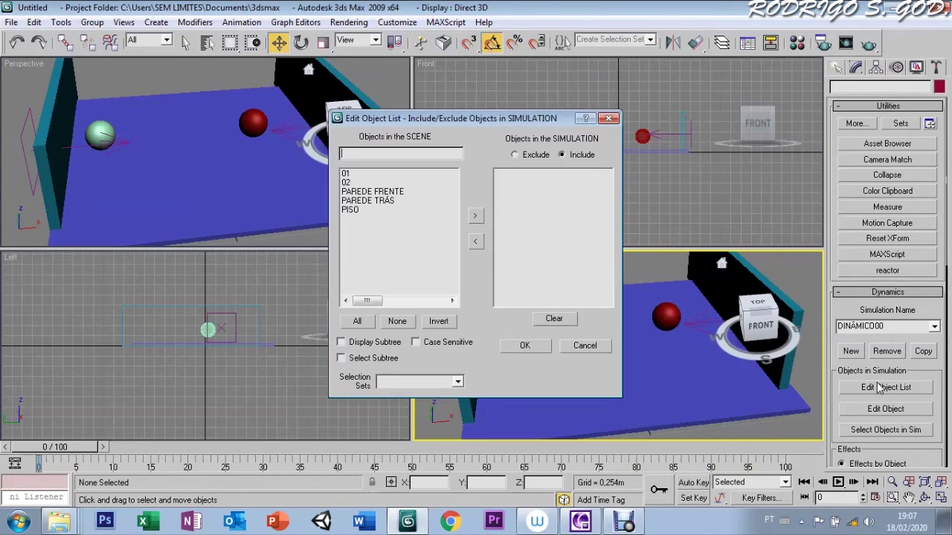
pyautogui.click(345, 173)
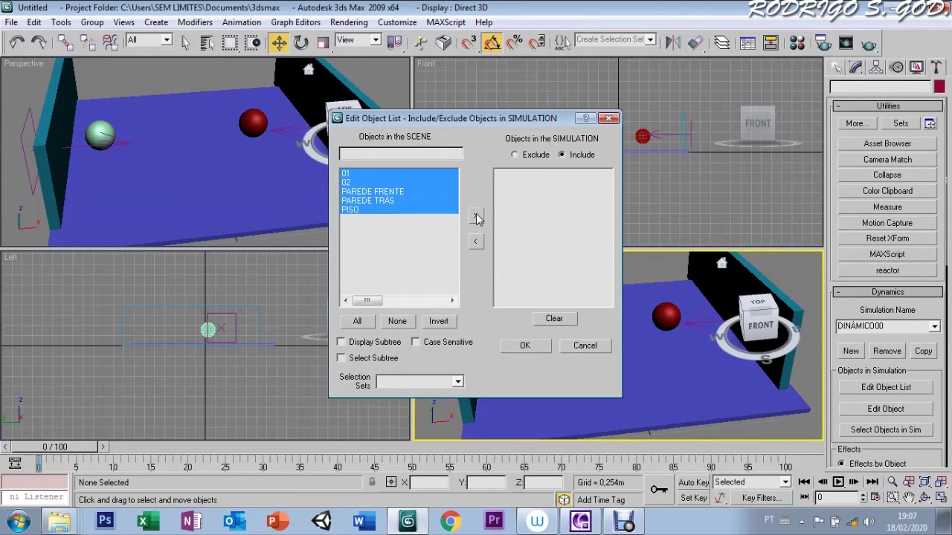
pyautogui.click(477, 218)
pyautogui.click(518, 347)
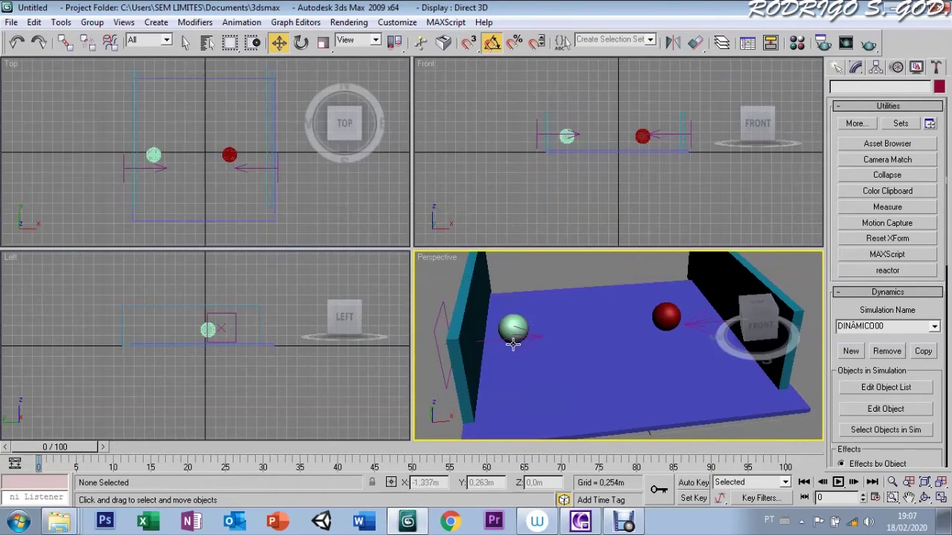
# Make PISO collide with the four other simulation objects
pyautogui.click(885, 408)
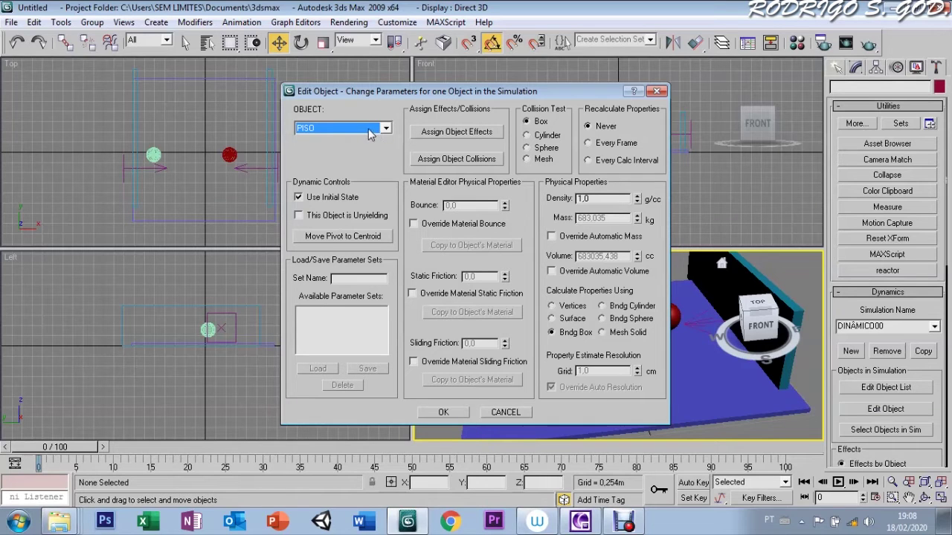
pyautogui.click(299, 216)
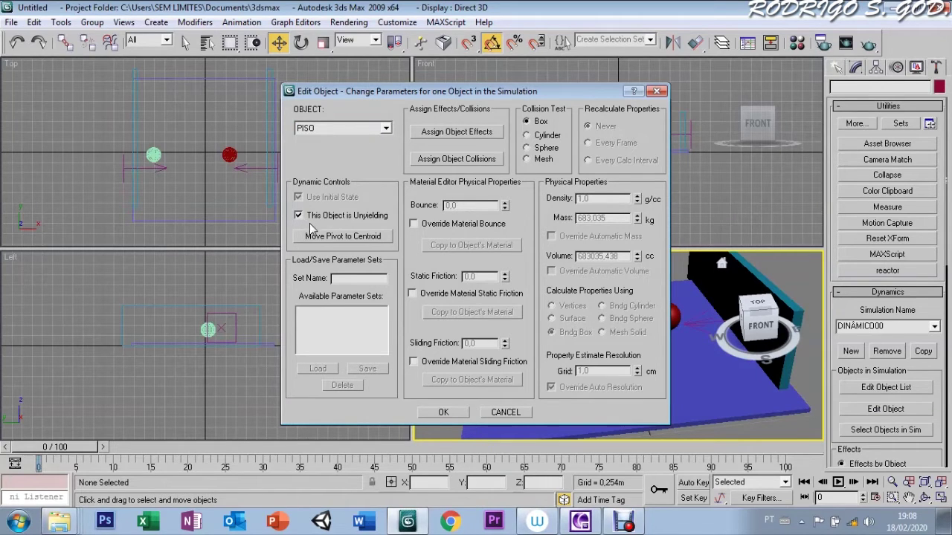
pyautogui.click(336, 216)
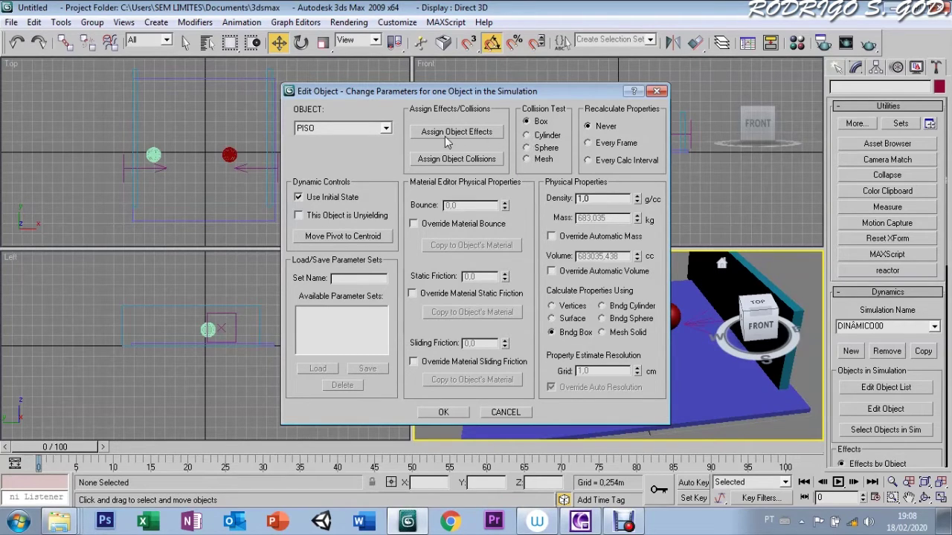
pyautogui.click(438, 160)
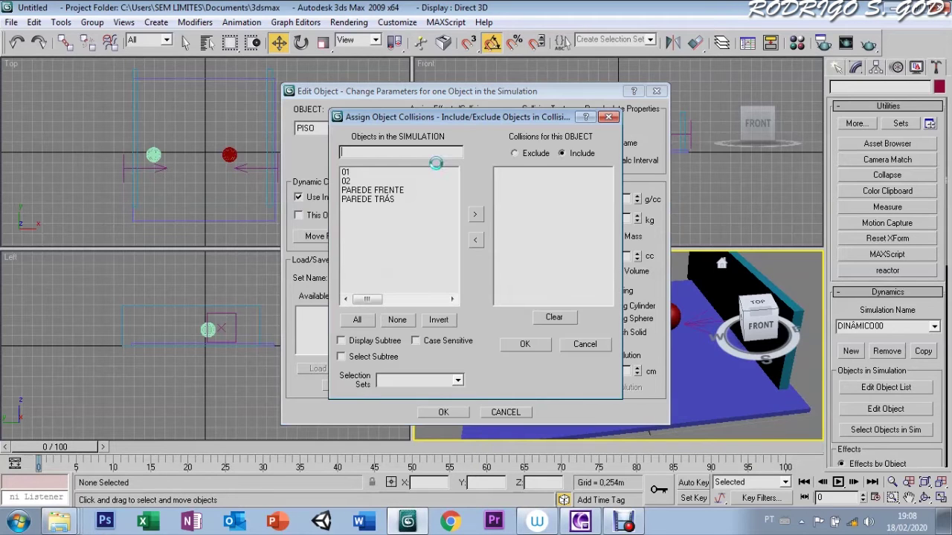
pyautogui.click(345, 172)
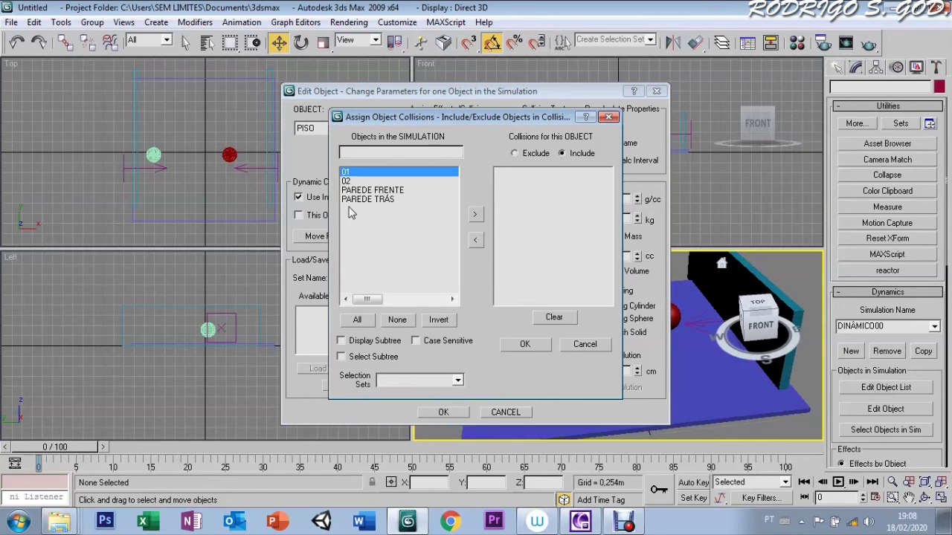
pyautogui.keyDown('shift'); pyautogui.click(349, 201); pyautogui.keyUp('shift')
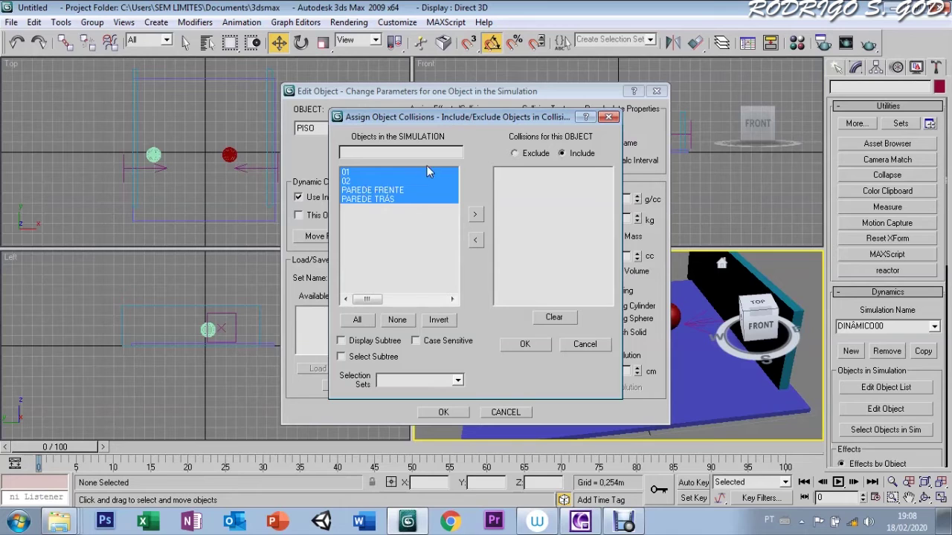
pyautogui.click(474, 216)
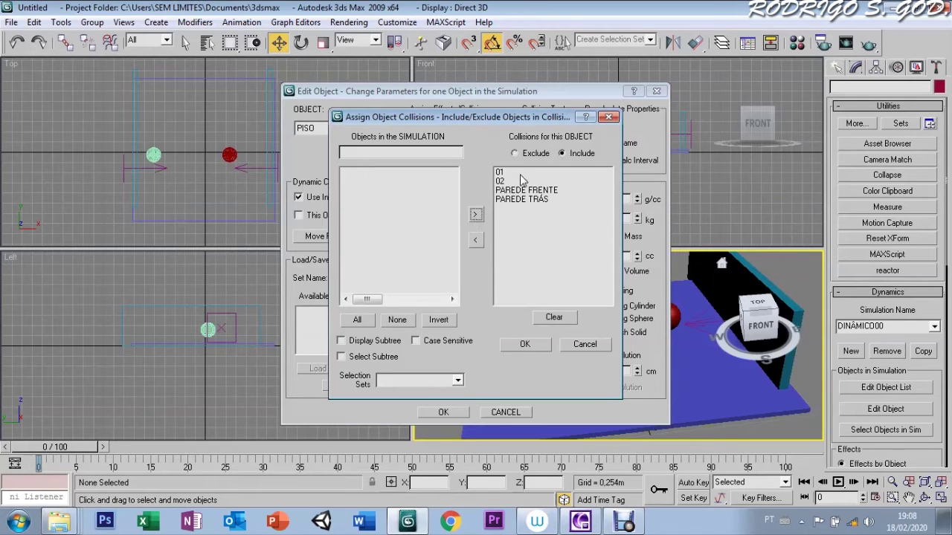
pyautogui.click(525, 344)
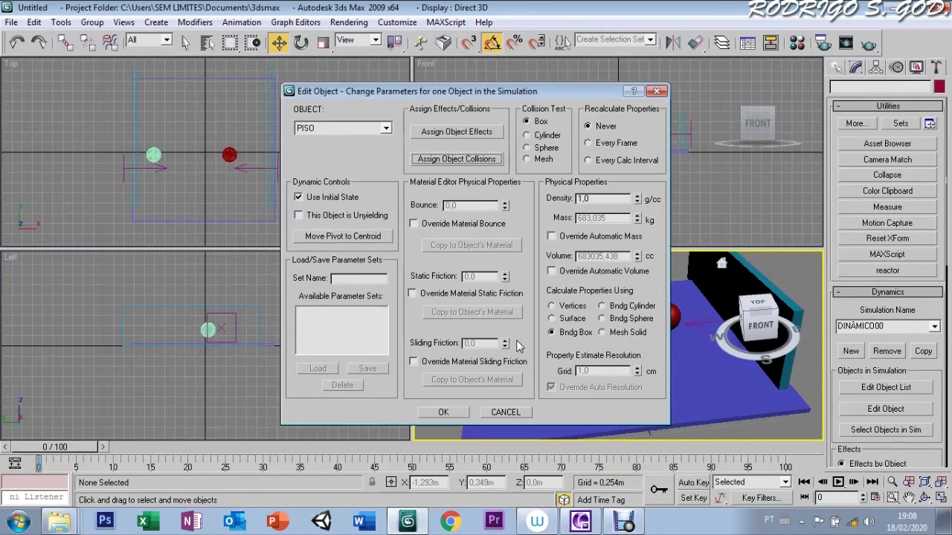
# Make PAREDE FRENTE collide with the four other objects and set it unyielding
pyautogui.click(345, 133)
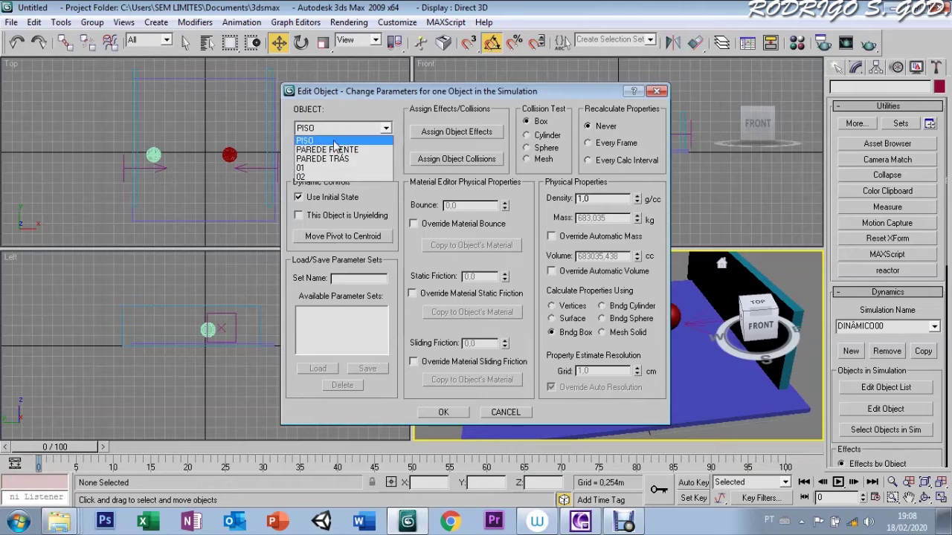
pyautogui.click(330, 148)
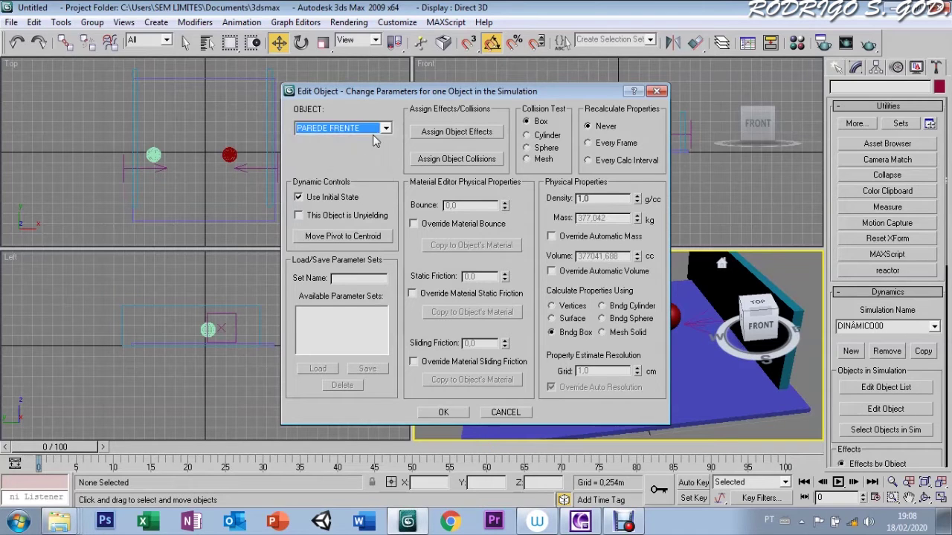
pyautogui.click(427, 159)
pyautogui.moveTo(346, 173); pyautogui.dragTo(351, 201)
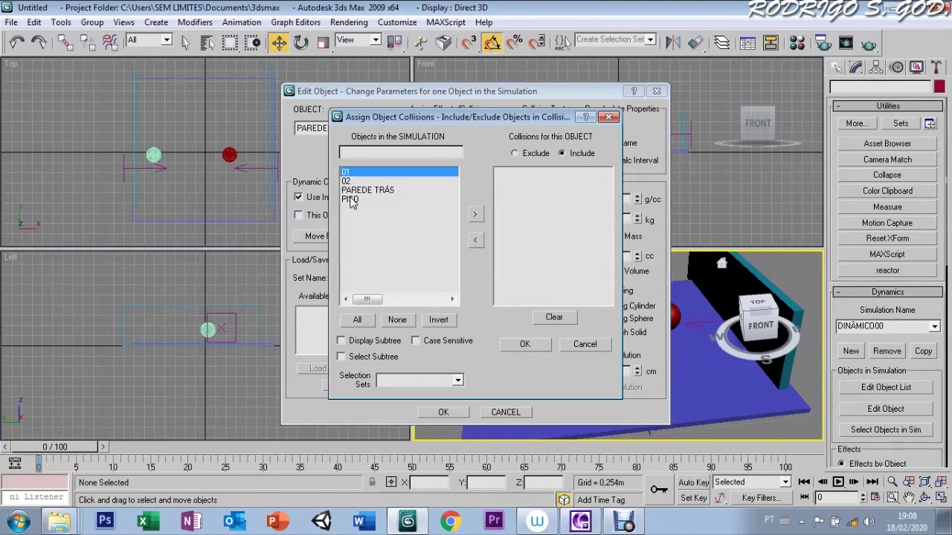
pyautogui.click(474, 214)
pyautogui.click(524, 343)
pyautogui.click(324, 130)
pyautogui.click(322, 129)
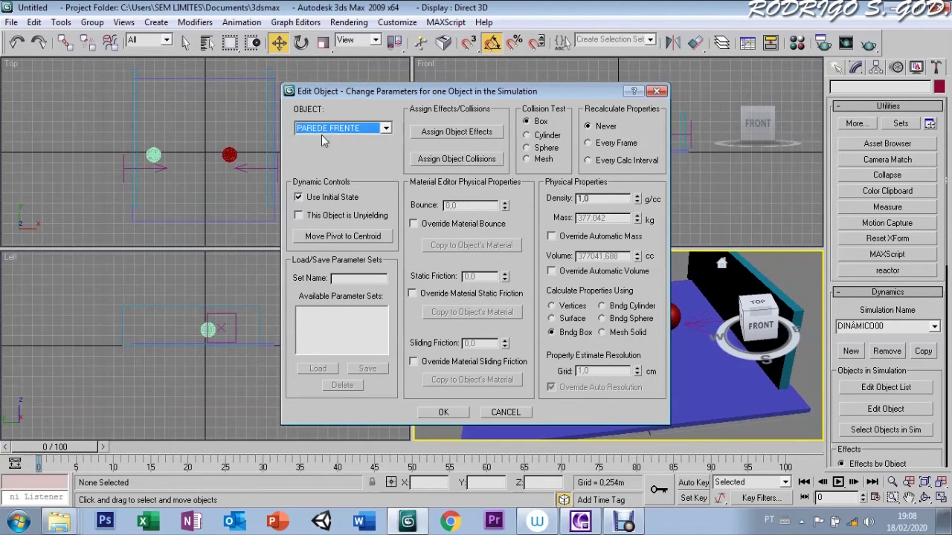
pyautogui.click(298, 215)
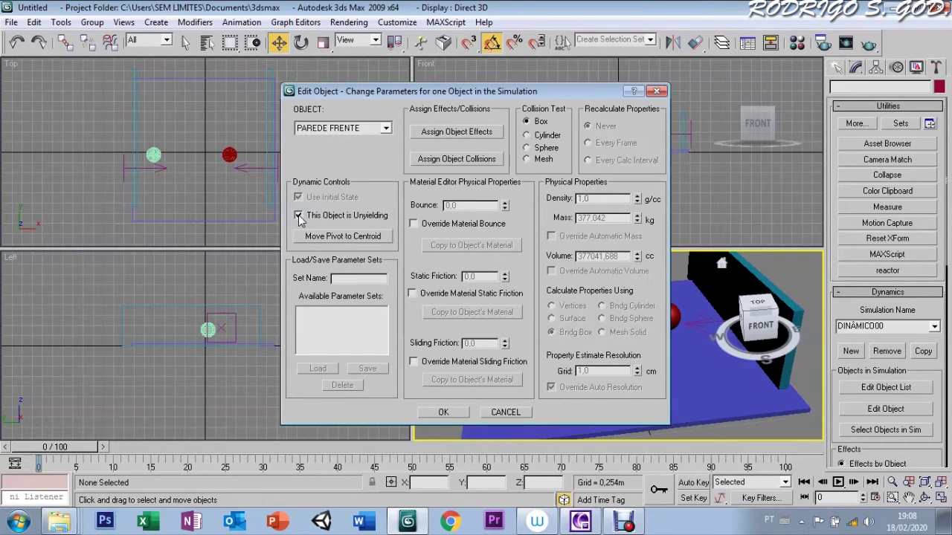
# Make PAREDE TRÁS unyielding and colliding with the four other objects
pyautogui.click(338, 129)
pyautogui.click(327, 156)
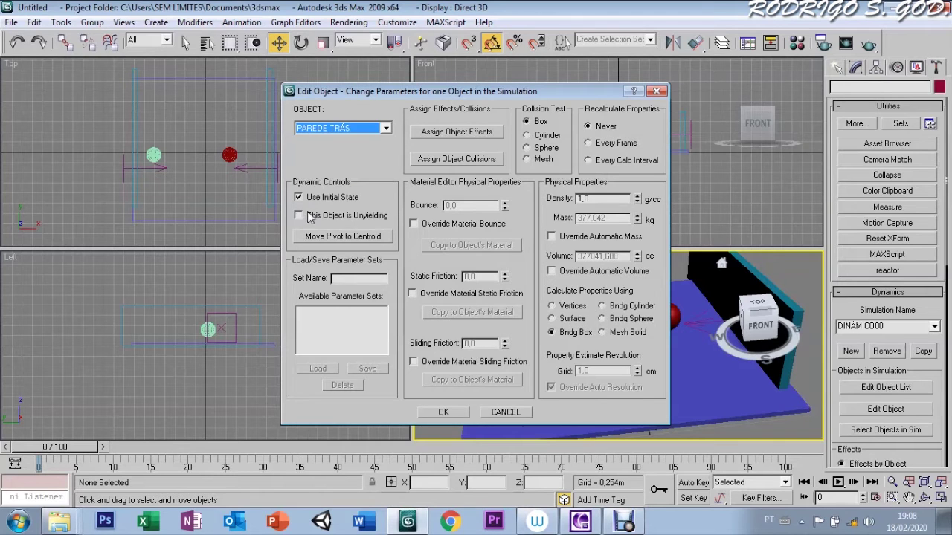
pyautogui.click(299, 215)
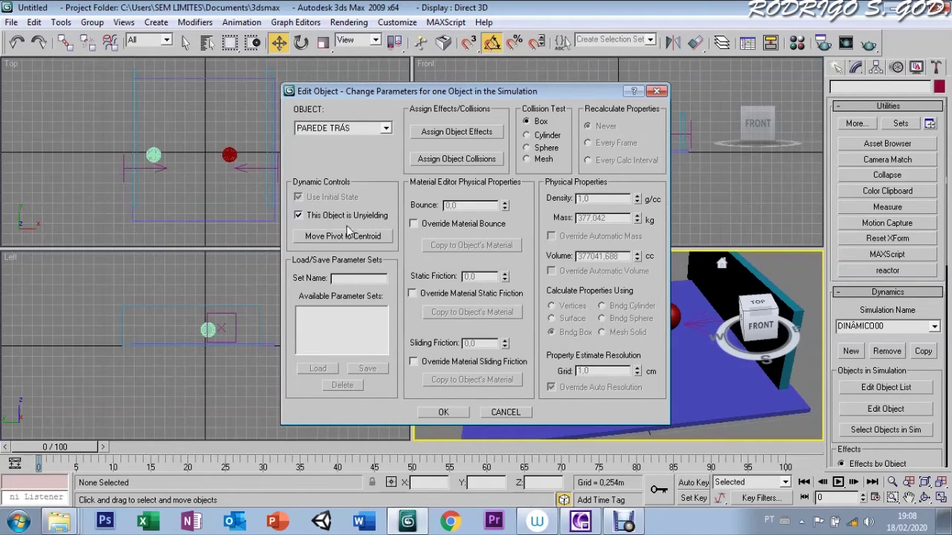
pyautogui.click(435, 159)
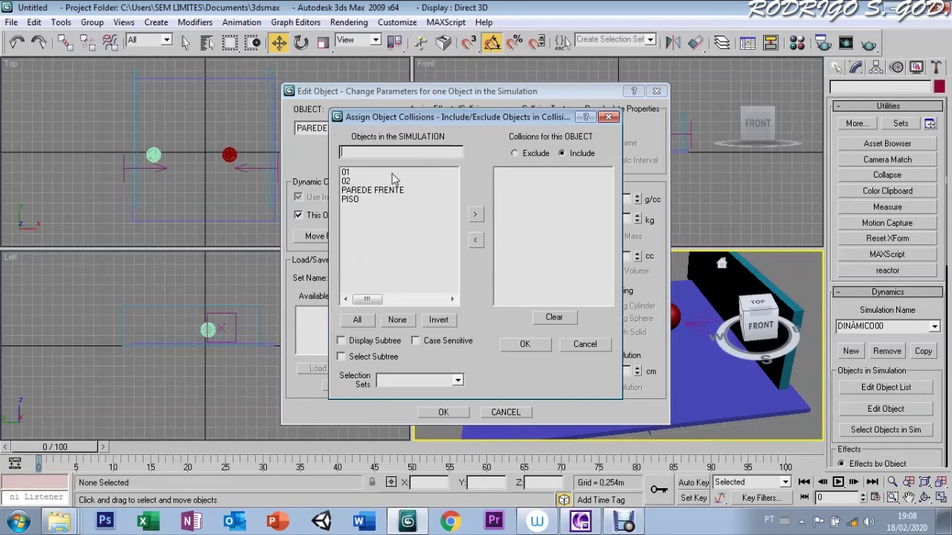
pyautogui.moveTo(345, 172); pyautogui.dragTo(349, 199)
pyautogui.click(475, 214)
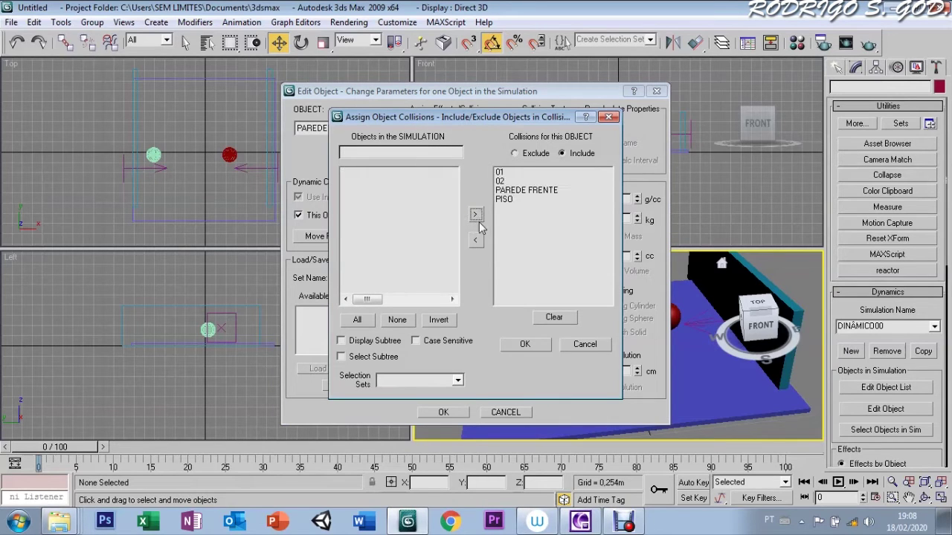
pyautogui.click(524, 344)
# Set PISO back to unyielding
pyautogui.click(342, 129)
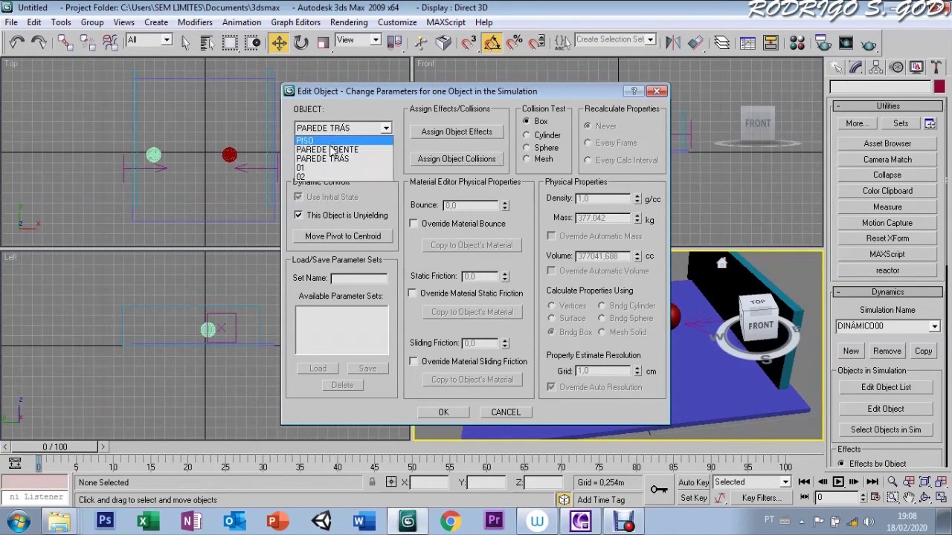
pyautogui.click(315, 140)
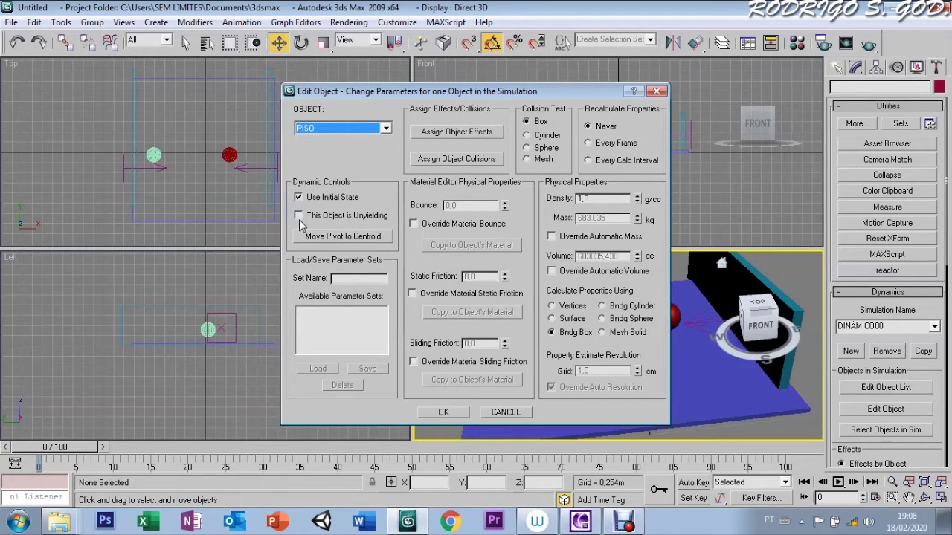
pyautogui.click(298, 216)
pyautogui.click(323, 129)
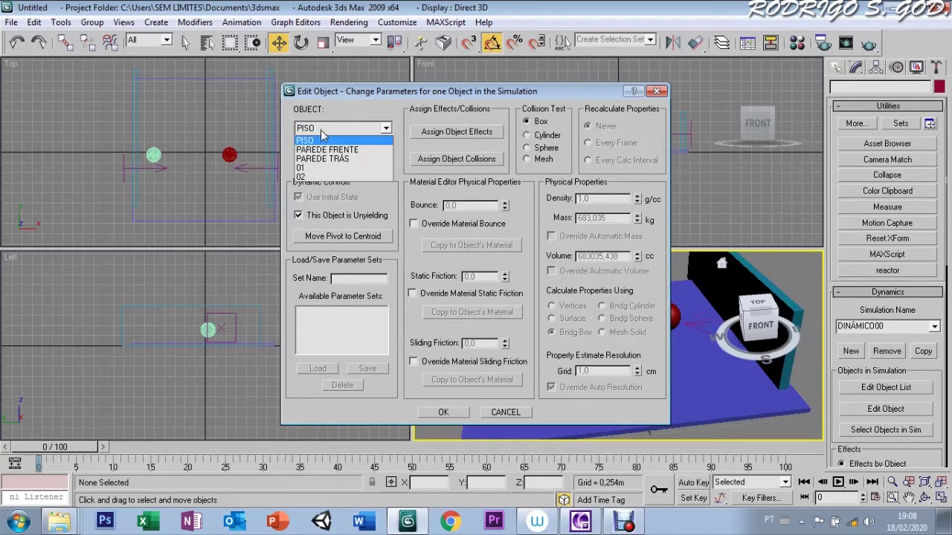
# Assign the VENTO01 wind effect to sphere 01
pyautogui.click(309, 169)
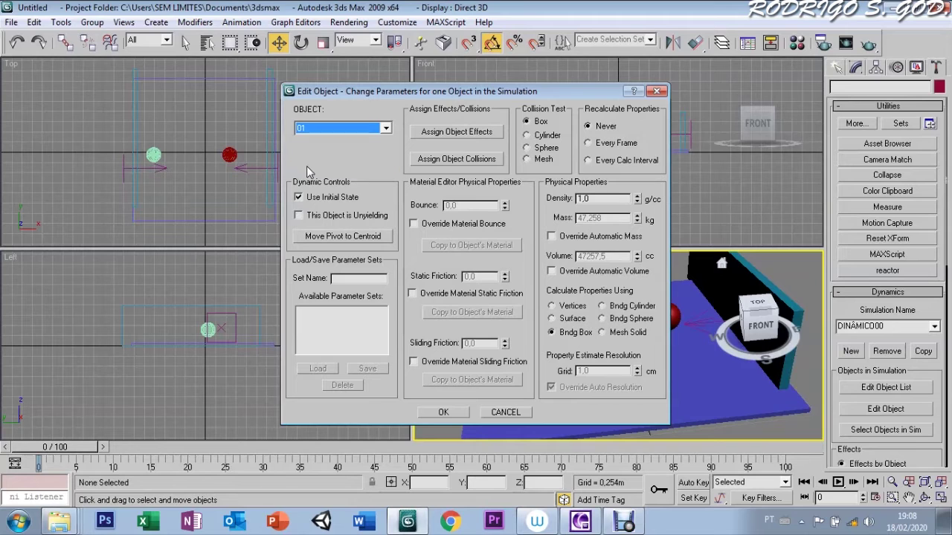
pyautogui.click(437, 139)
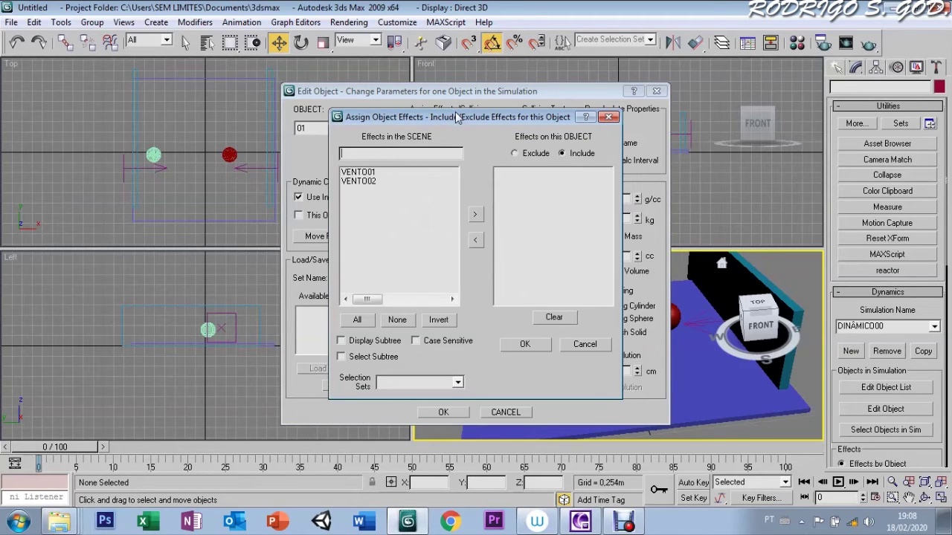
pyautogui.moveTo(459, 117); pyautogui.dragTo(595, 76)
pyautogui.click(483, 132)
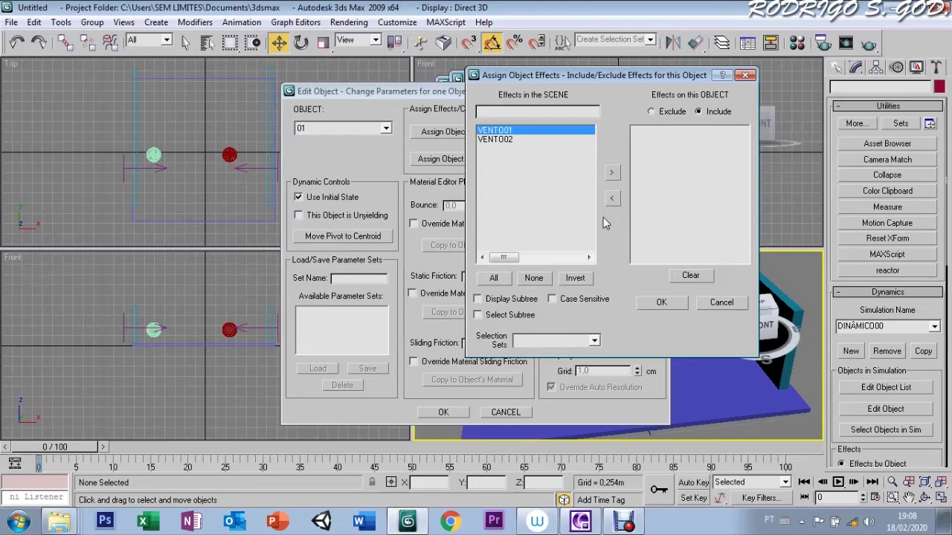
pyautogui.click(611, 172)
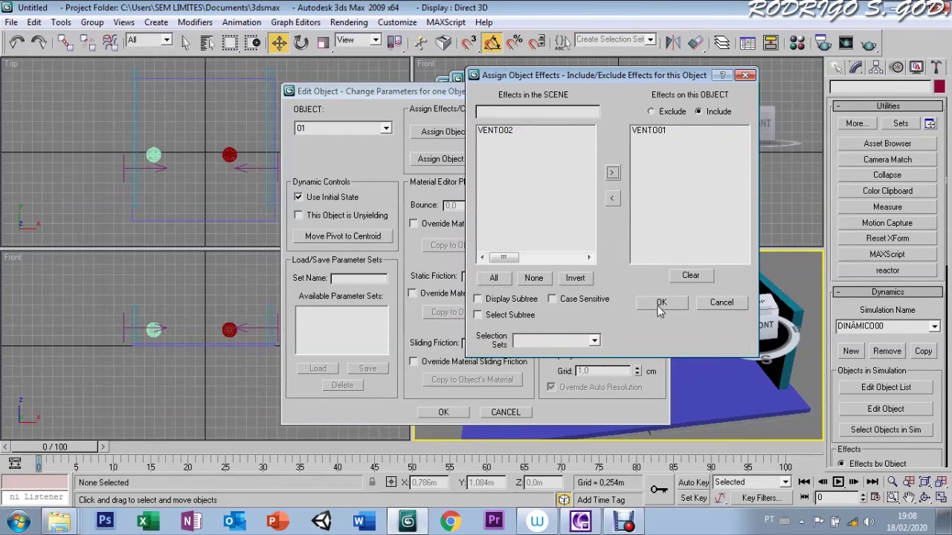
pyautogui.click(664, 302)
pyautogui.click(551, 236)
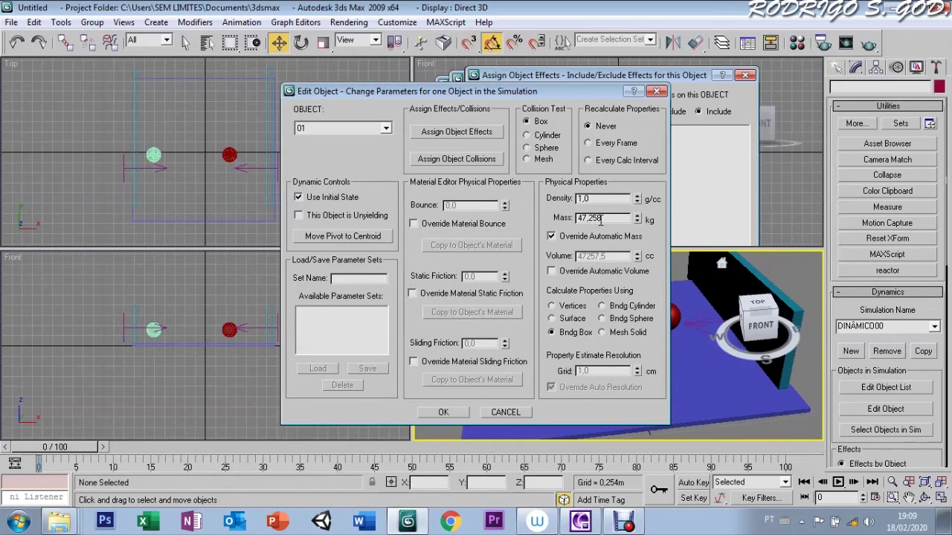
# Set sphere 01's mass to 15 kg and make it collide with 02, both walls and PISO
pyautogui.moveTo(604, 219); pyautogui.dragTo(565, 223)
pyautogui.write('15')
pyautogui.click(435, 163)
pyautogui.click(363, 174)
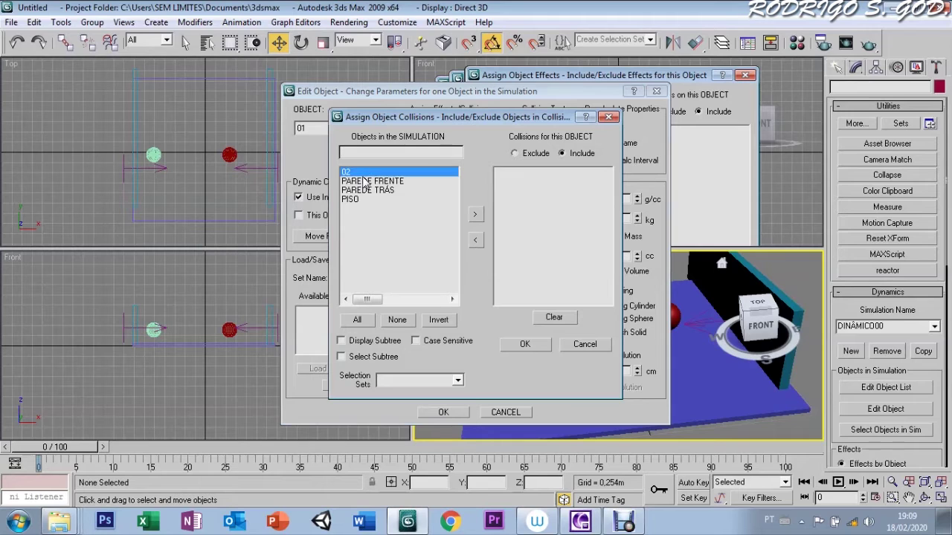
pyautogui.keyDown('shift'); pyautogui.click(353, 199); pyautogui.keyUp('shift')
pyautogui.click(475, 214)
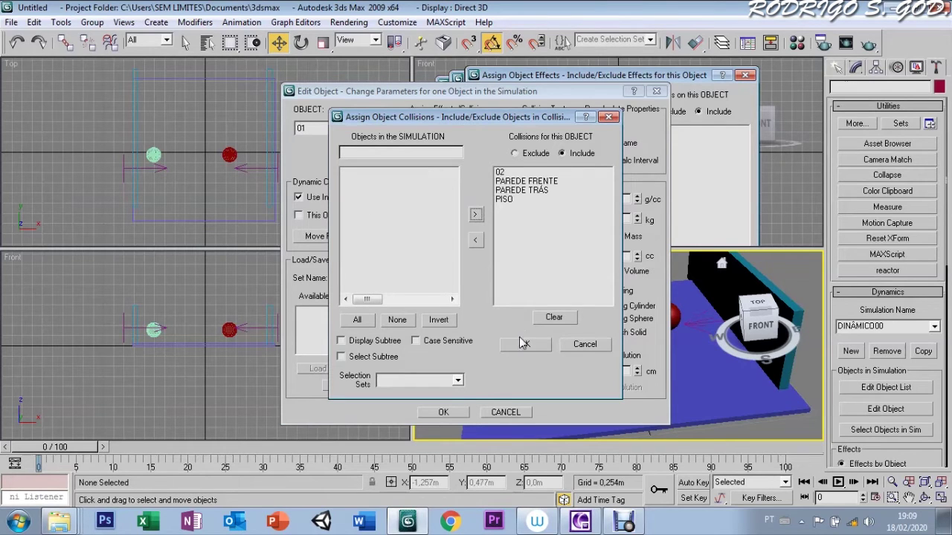
pyautogui.click(522, 343)
pyautogui.click(377, 128)
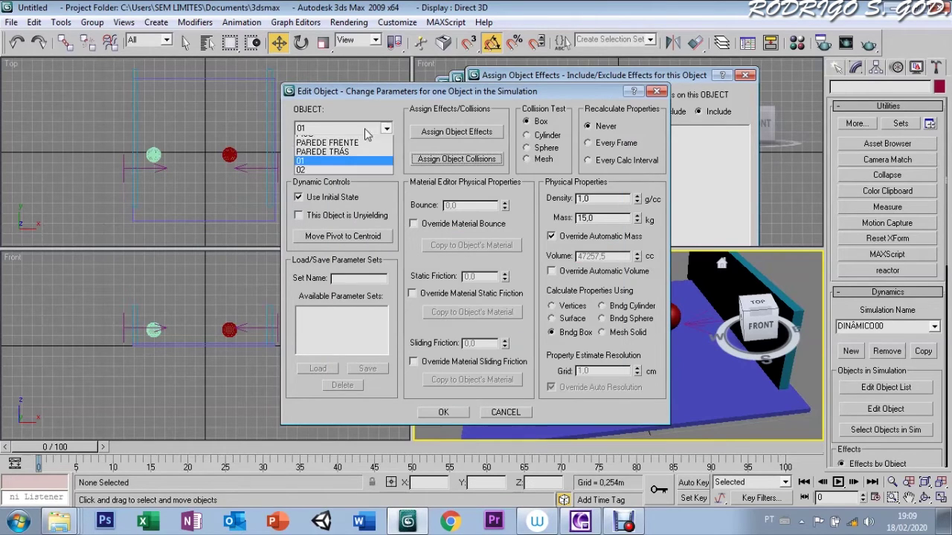
# Assign the VENTO02 wind effect to sphere 02
pyautogui.click(313, 178)
pyautogui.click(423, 134)
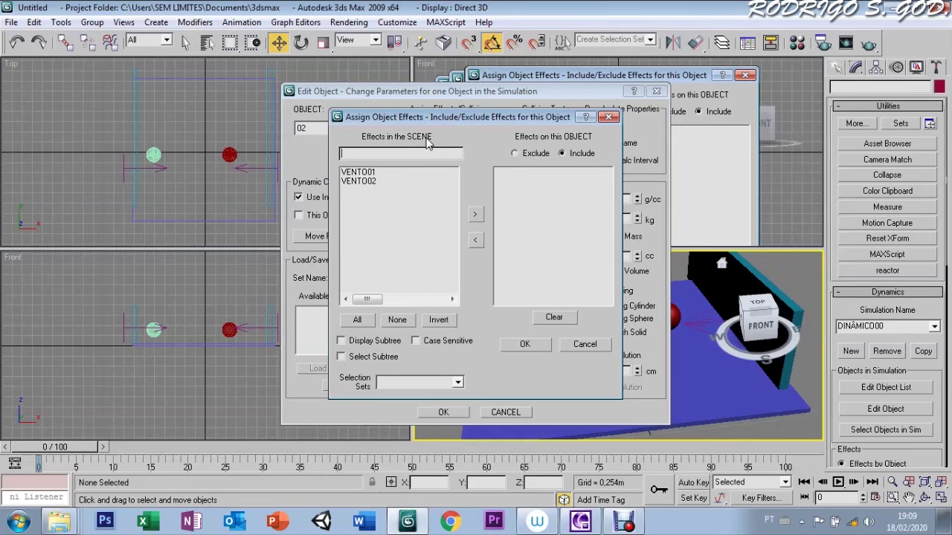
pyautogui.click(347, 183)
pyautogui.click(474, 214)
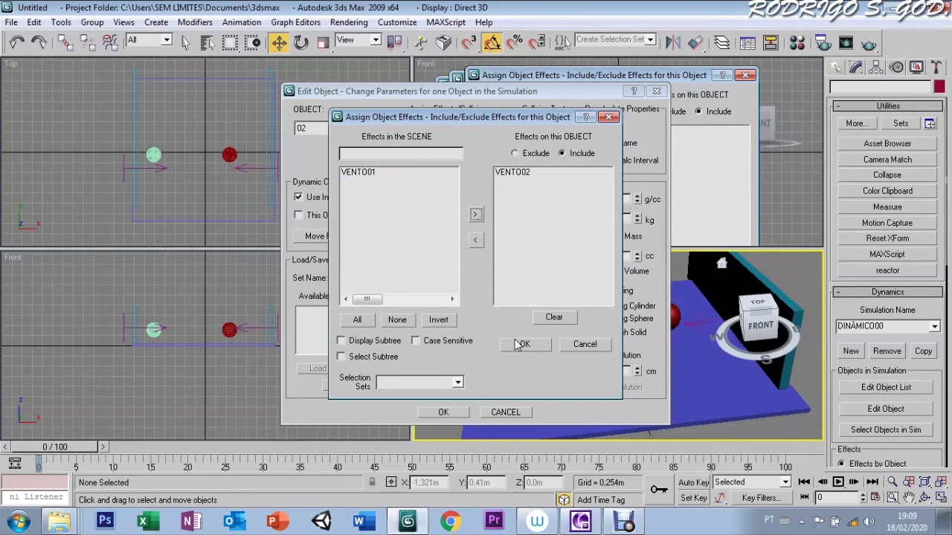
pyautogui.click(519, 344)
pyautogui.click(341, 129)
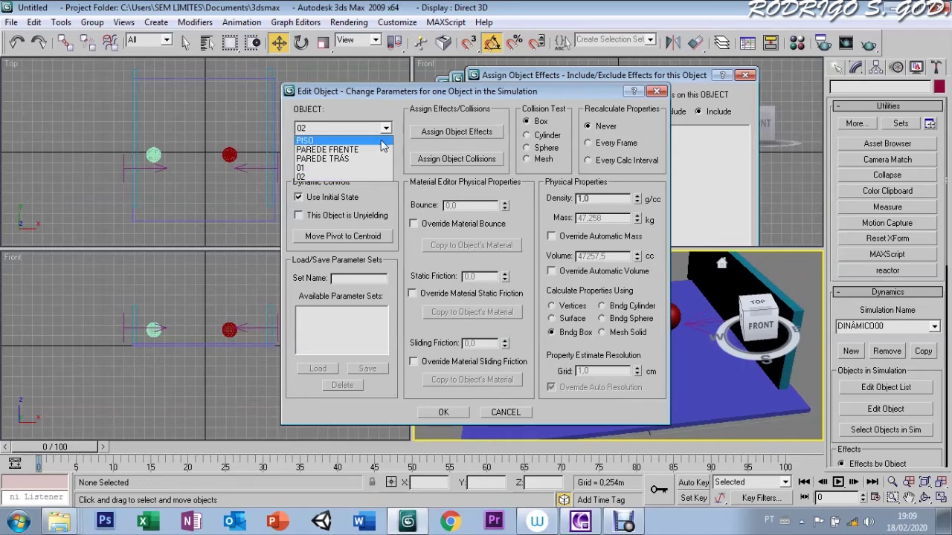
pyautogui.click(418, 170)
# Make sphere 02 collide with 01, both walls and PISO
pyautogui.click(422, 159)
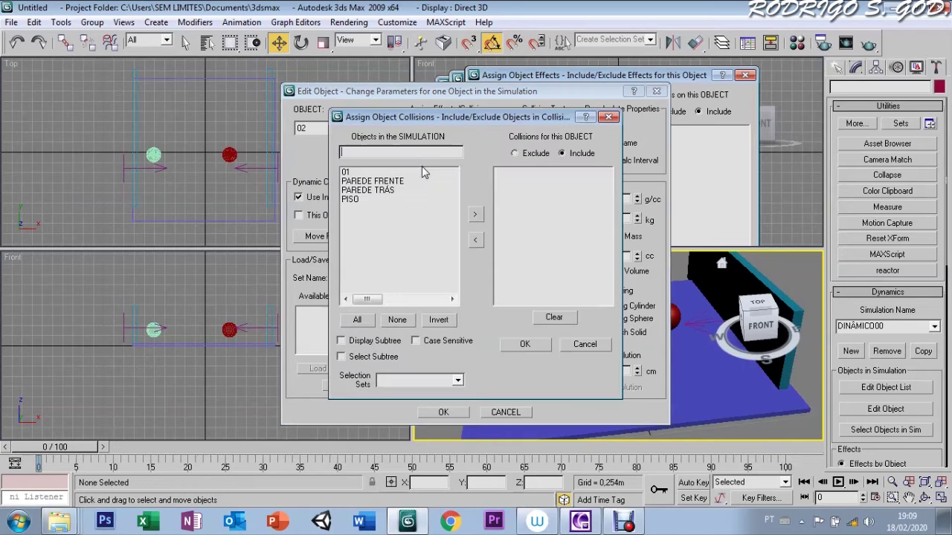
pyautogui.click(344, 173)
pyautogui.keyDown('shift'); pyautogui.click(350, 200); pyautogui.keyUp('shift')
pyautogui.click(475, 214)
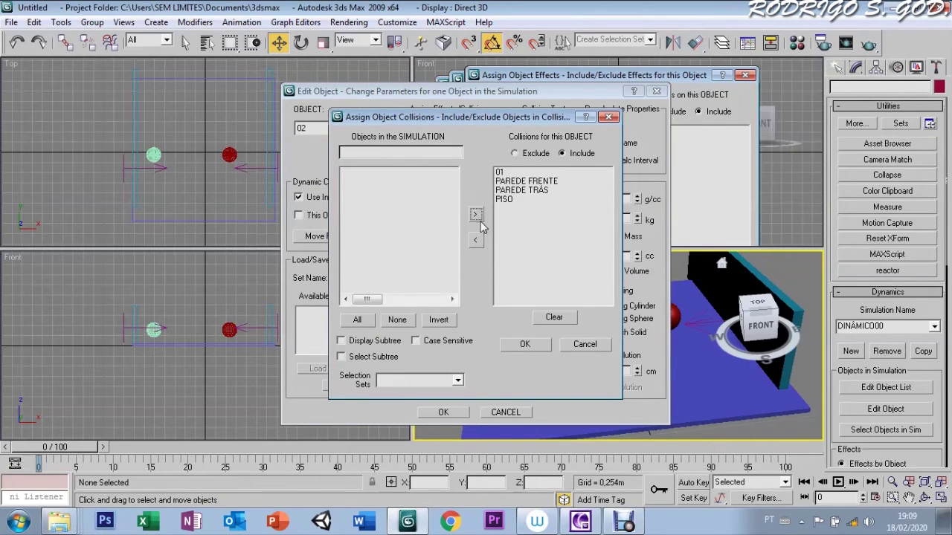
pyautogui.click(523, 348)
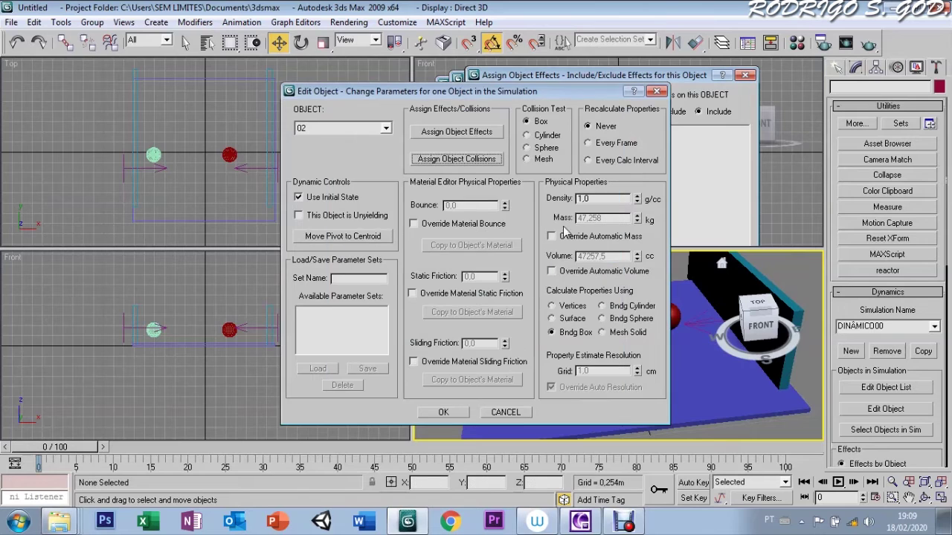
# Override sphere 02's automatic mass, set it to 10 kg, and apply the object settings
pyautogui.click(566, 235)
pyautogui.click(566, 235)
pyautogui.click(551, 237)
pyautogui.moveTo(604, 218); pyautogui.dragTo(561, 215)
pyautogui.press('BackSpace')
pyautogui.write('10')
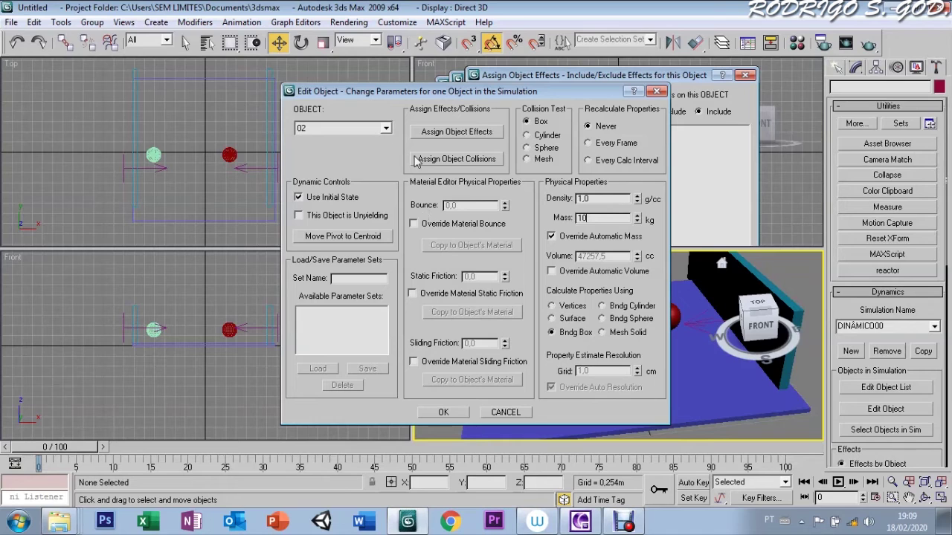
pyautogui.click(441, 411)
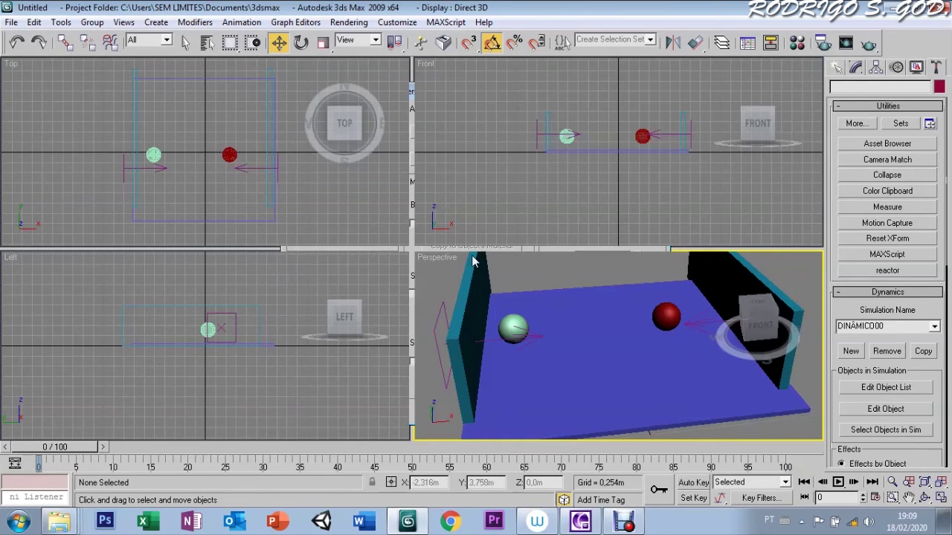
# Set global collisions among all five simulation objects
pyautogui.moveTo(833, 377); pyautogui.dragTo(834, 146)
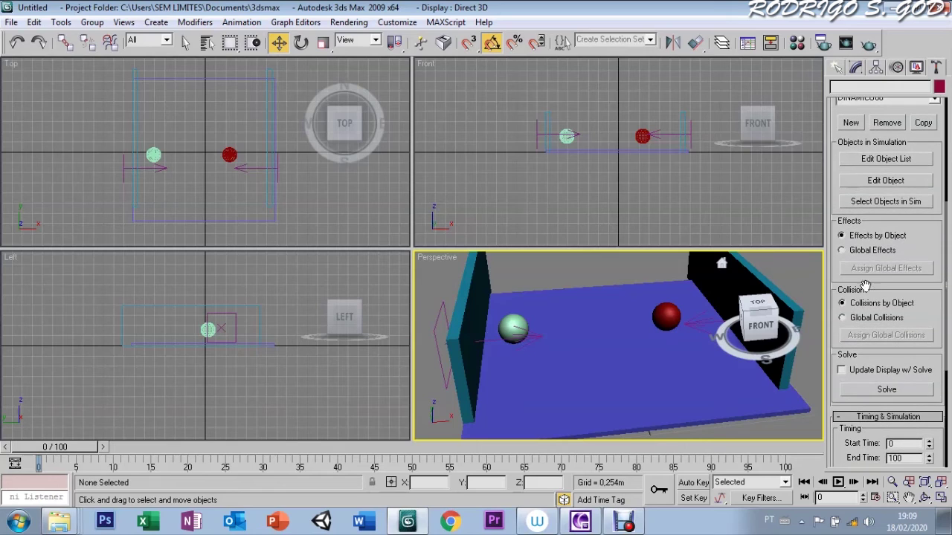
pyautogui.click(848, 319)
pyautogui.click(866, 337)
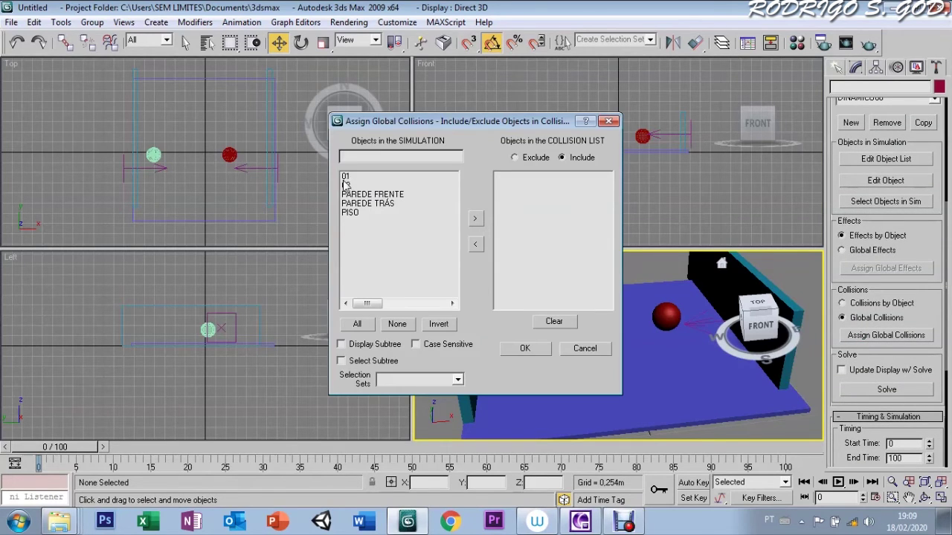
pyautogui.moveTo(345, 180); pyautogui.dragTo(458, 227)
pyautogui.click(475, 221)
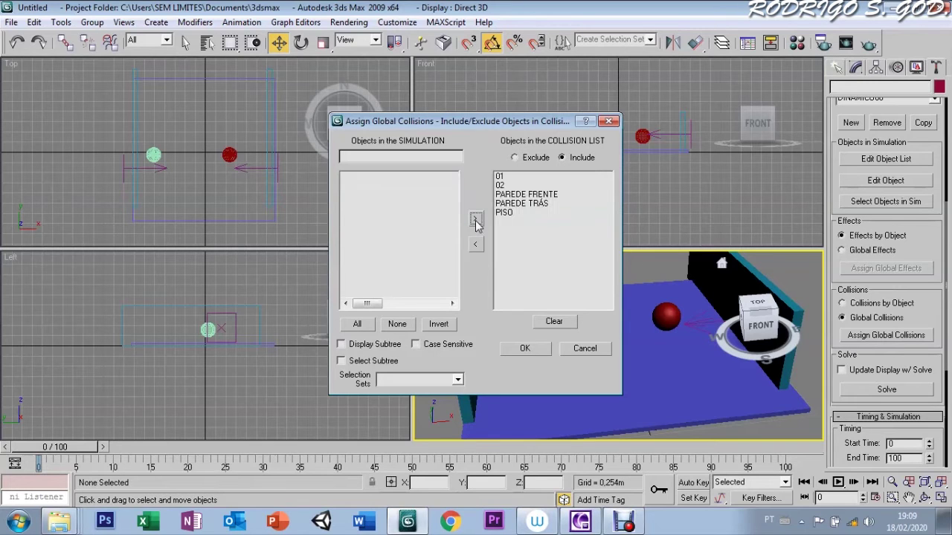
pyautogui.click(523, 348)
# Solve the simulation with Update Display w/ Solve enabled, then open Select by Name
pyautogui.click(842, 370)
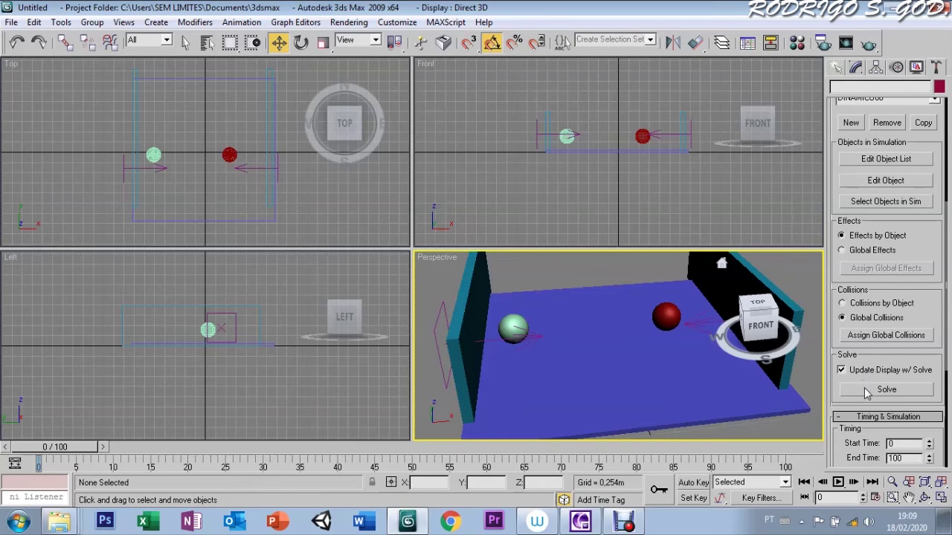
pyautogui.click(866, 391)
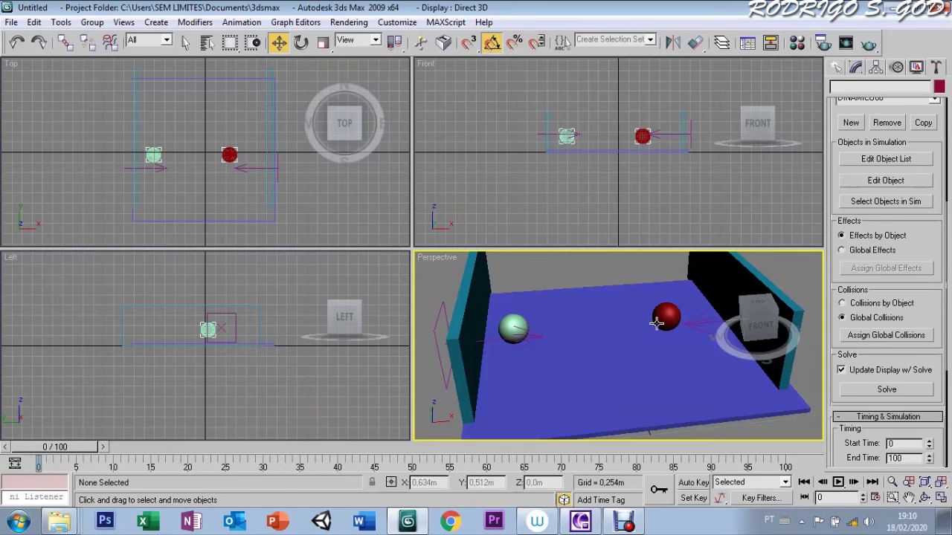
pyautogui.click(774, 200)
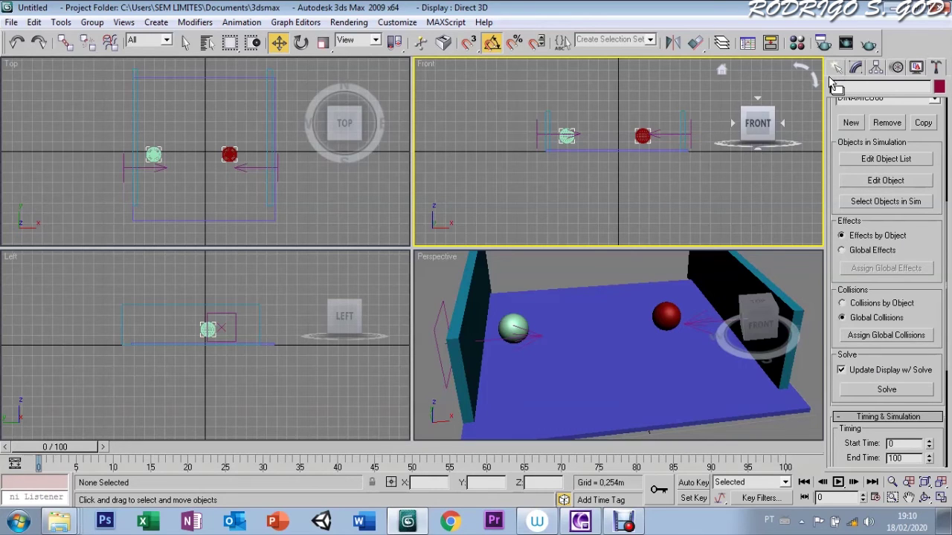
pyautogui.click(206, 43)
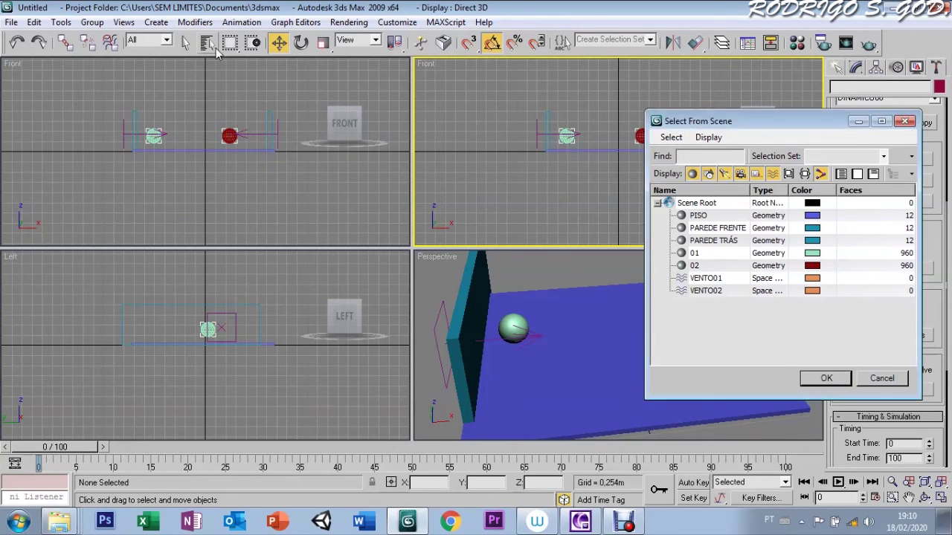
# Select VENTO02 and set its wind Strength to 19
pyautogui.click(712, 291)
pyautogui.click(823, 379)
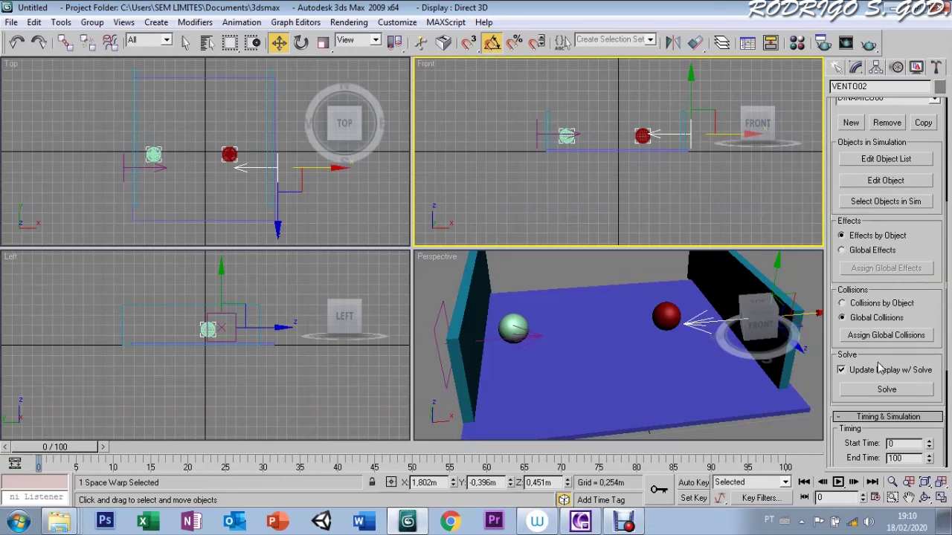
pyautogui.click(855, 67)
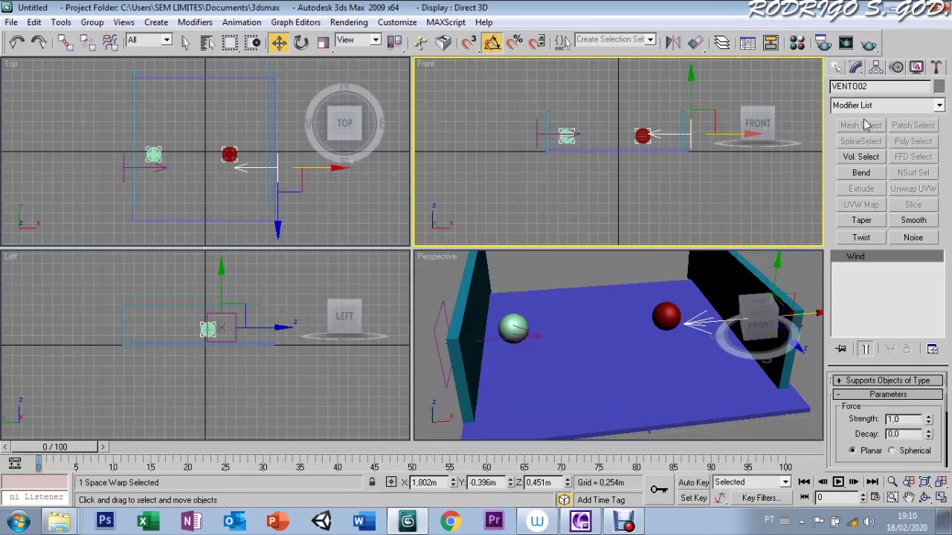
pyautogui.moveTo(854, 435); pyautogui.dragTo(882, 414)
pyautogui.doubleClick(885, 400)
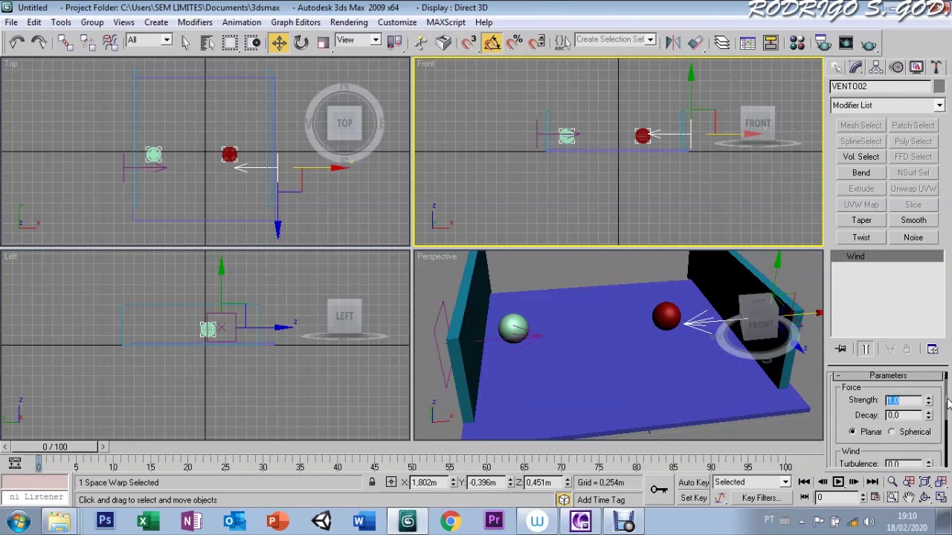
pyautogui.write('19')
pyautogui.press('Return')
# Re-solve the DINÂMICO00 simulation with the stronger wind
pyautogui.click(936, 68)
pyautogui.moveTo(834, 372); pyautogui.dragTo(833, 139)
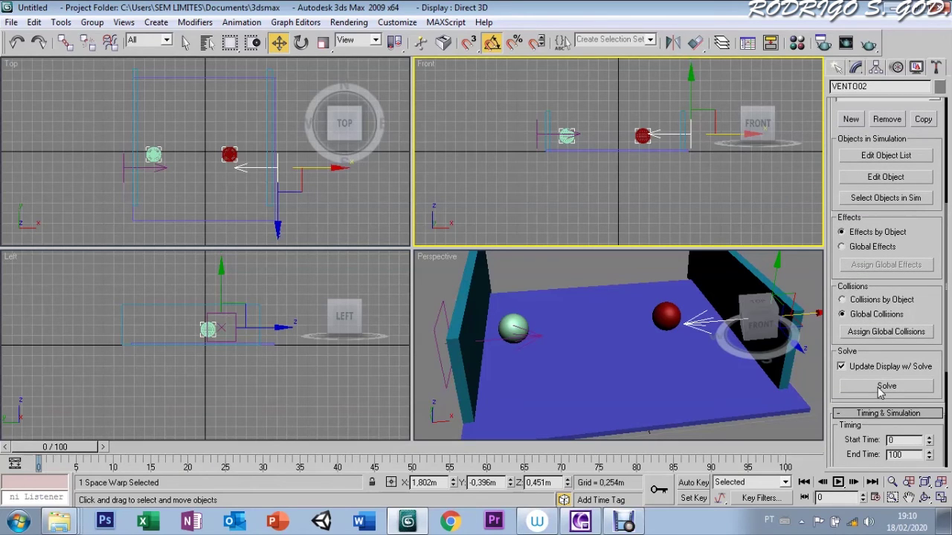
pyautogui.click(885, 387)
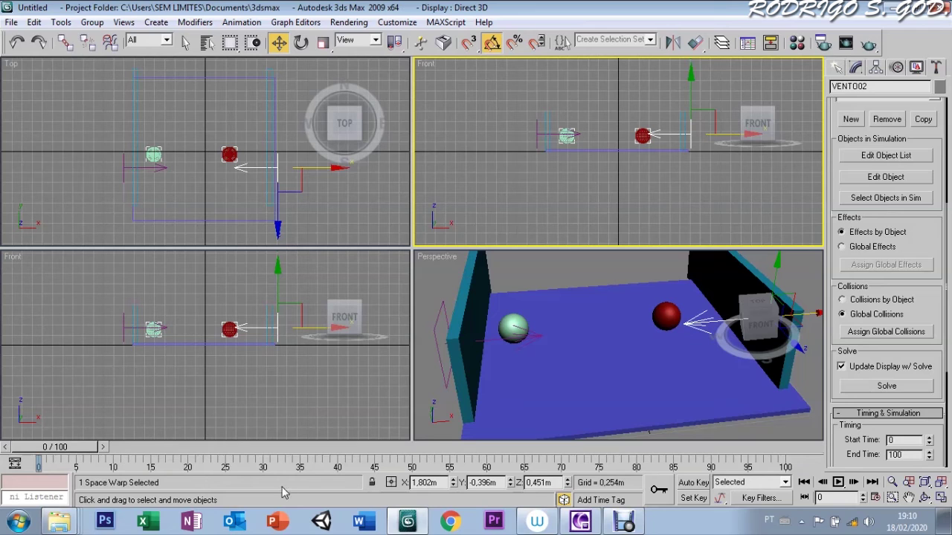
# Scrub the time slider to frame 47 to watch the spheres blown toward each other
pyautogui.moveTo(67, 447)
pyautogui.mouseDown()
pyautogui.moveTo(669, 449)
pyautogui.moveTo(461, 440)
pyautogui.moveTo(265, 446)
pyautogui.moveTo(573, 446)
pyautogui.moveTo(270, 478)
pyautogui.moveTo(588, 470)
pyautogui.moveTo(52, 450)
pyautogui.moveTo(405, 450)
pyautogui.mouseUp()
# Rotate the VENTO01 wind 15 degrees about Z
pyautogui.press('w')
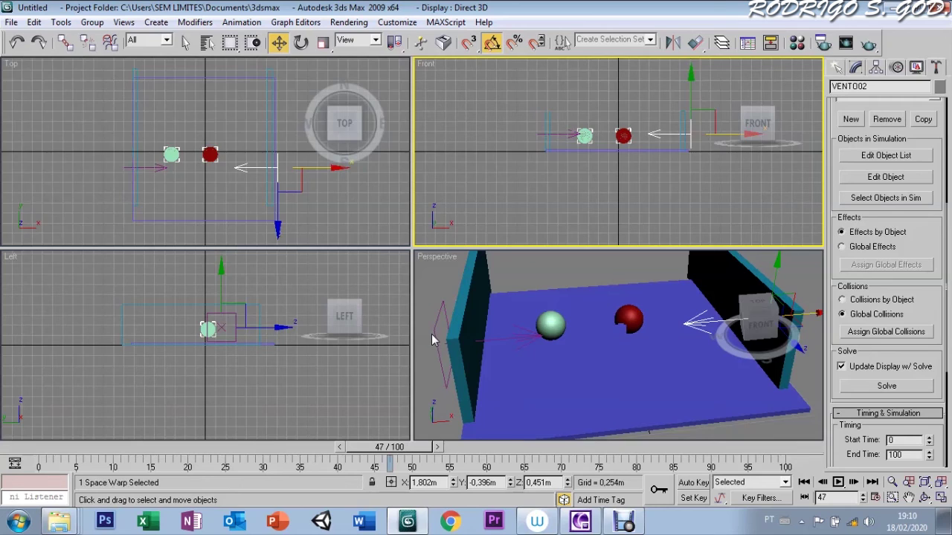
pyautogui.click(431, 339)
pyautogui.click(437, 336)
pyautogui.press('e')
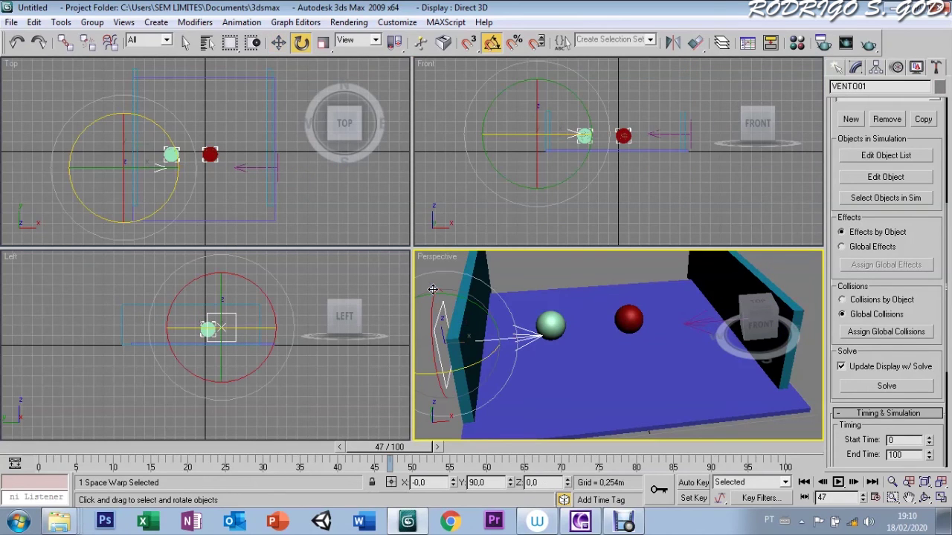
pyautogui.moveTo(446, 372); pyautogui.dragTo(459, 370)
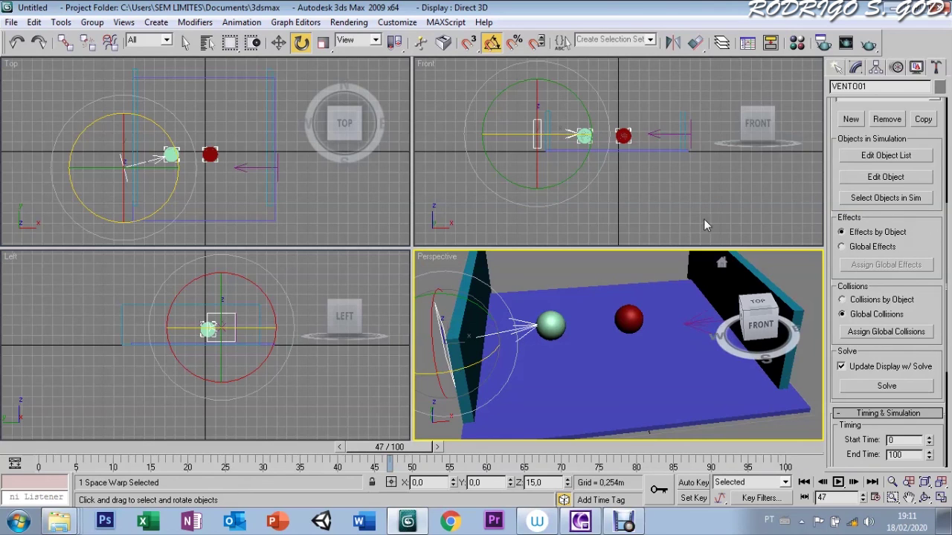
# Scrub the animation and go to frame 100 to check the spheres' final positions
pyautogui.press('w')
pyautogui.moveTo(396, 455)
pyautogui.mouseDown()
pyautogui.moveTo(112, 455)
pyautogui.moveTo(498, 461)
pyautogui.moveTo(818, 440)
pyautogui.moveTo(149, 447)
pyautogui.moveTo(765, 447)
pyautogui.mouseUp()
pyautogui.press('w')
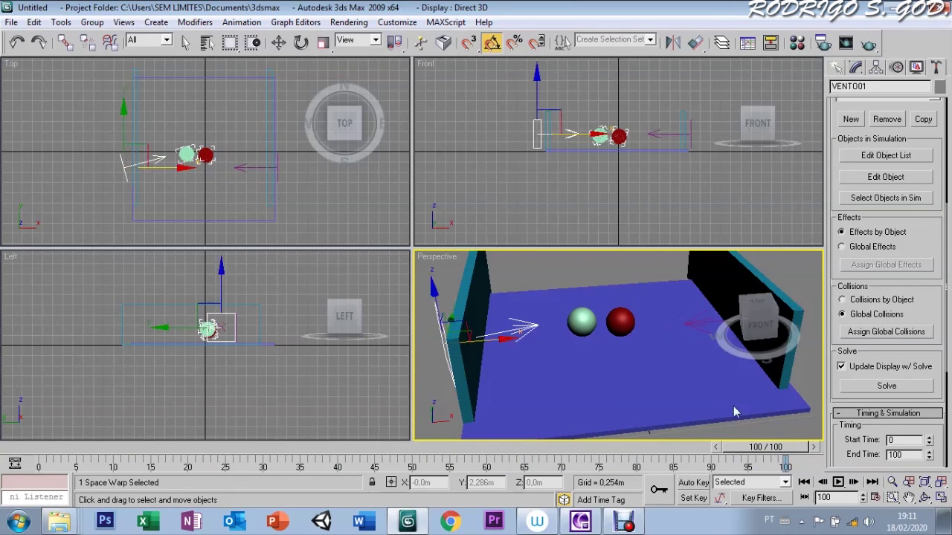